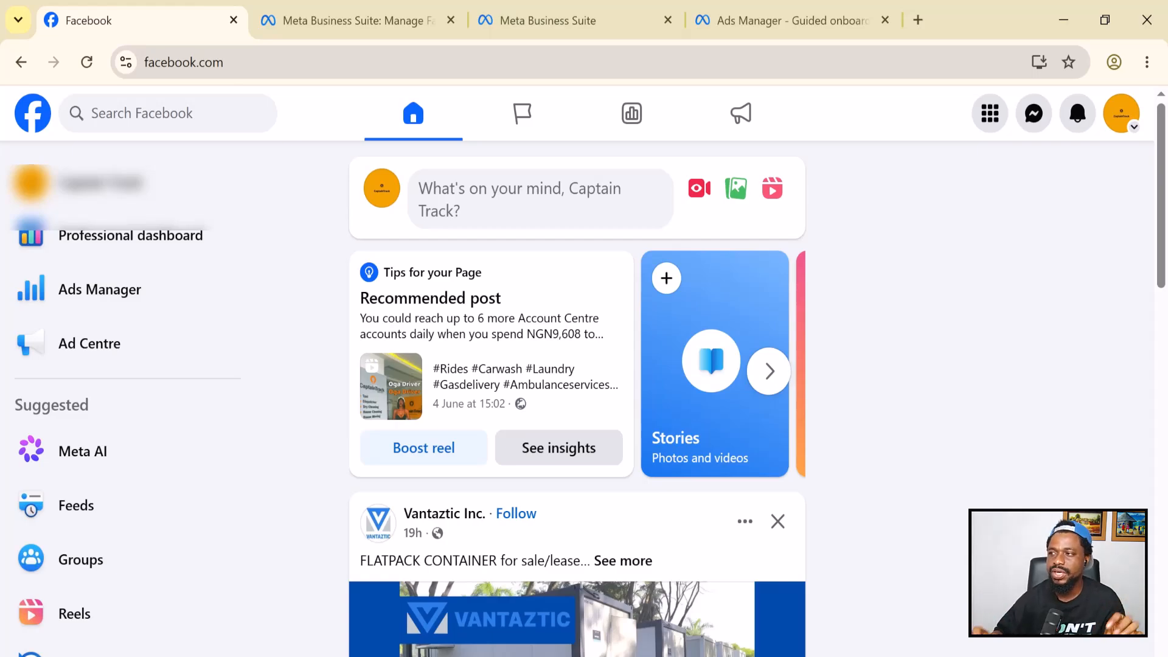
- Go to the Meta Business Suite overview and launch the workspace at business.facebook.com/latest with Get started
left_click(350, 23)
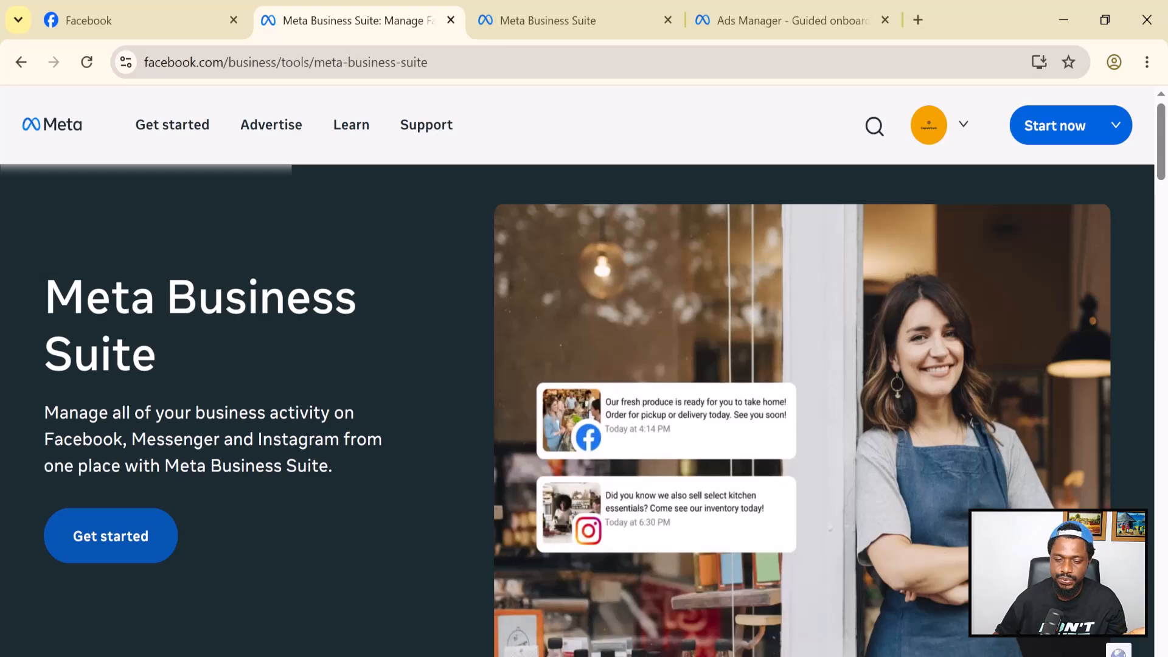
mouse_move(255, 136)
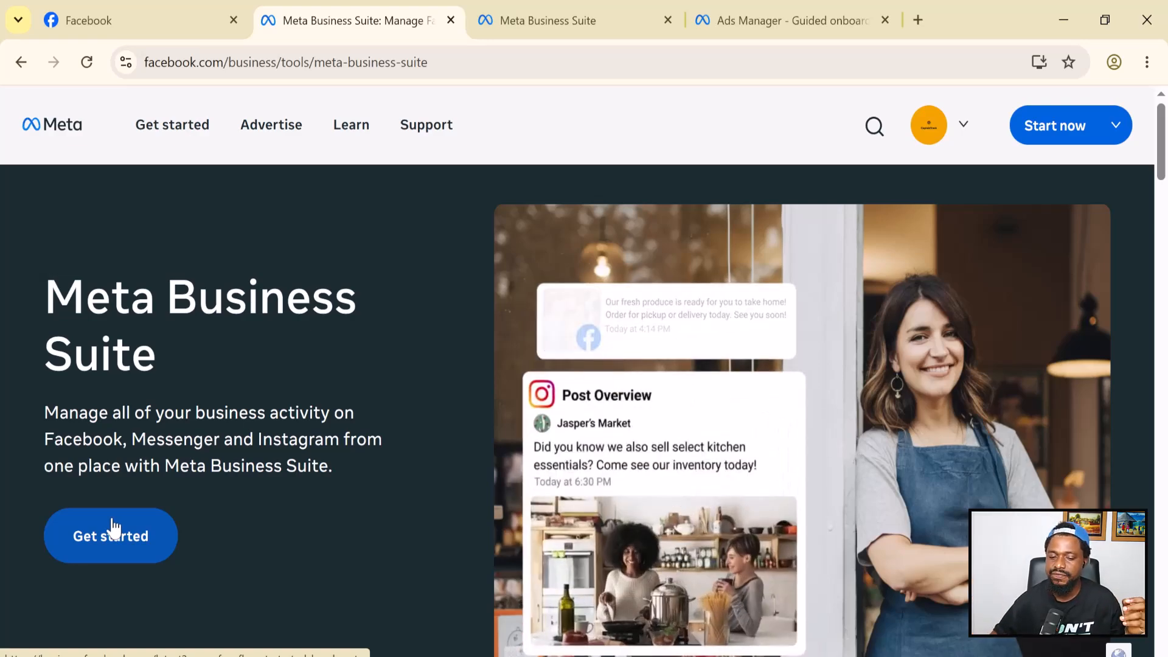
left_click(115, 536)
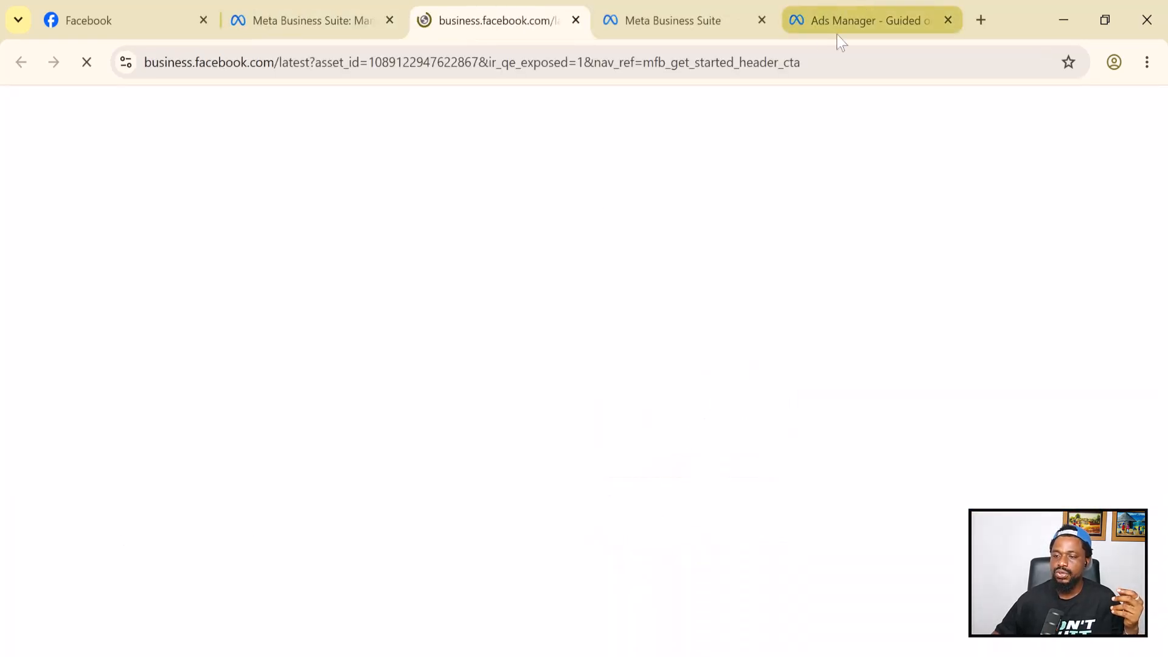
- Bring up the Ads Manager guided onboarding page and read its Create business portfolio section
left_click(858, 22)
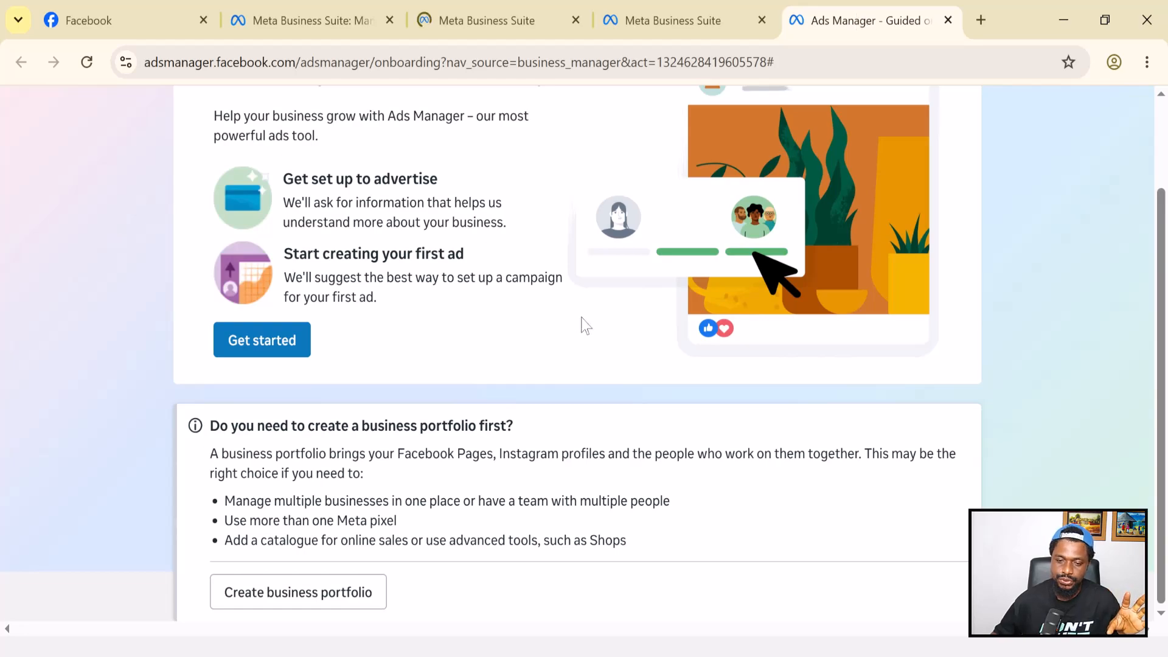
scroll(581, 325, "up", 2)
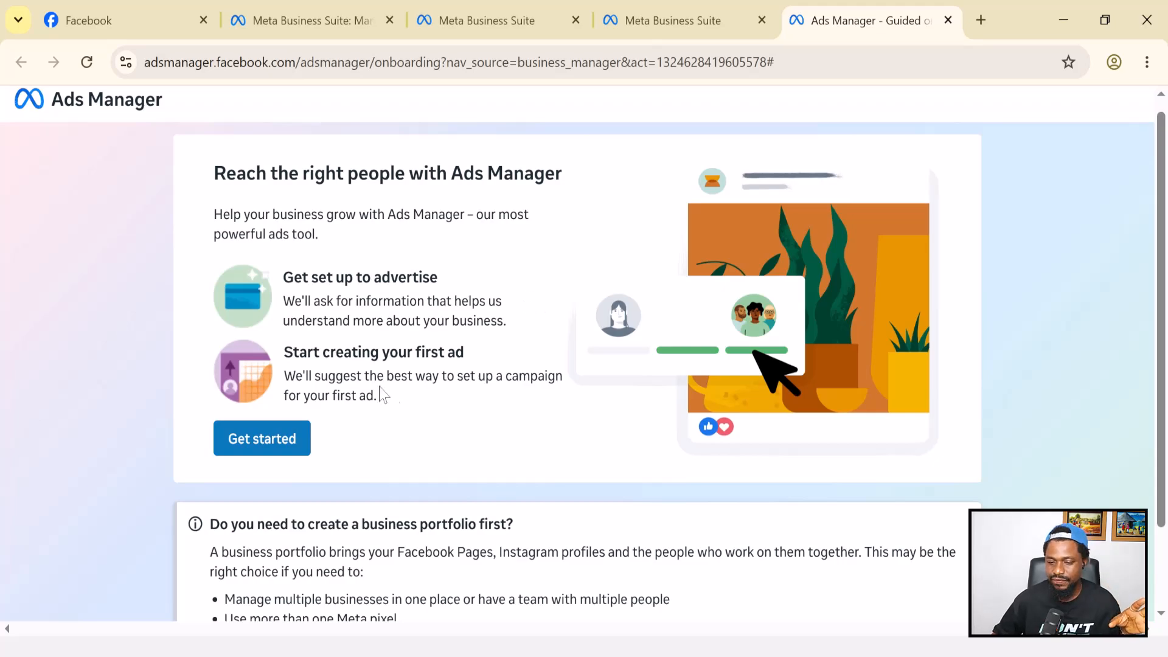
scroll(550, 335, "down", 2)
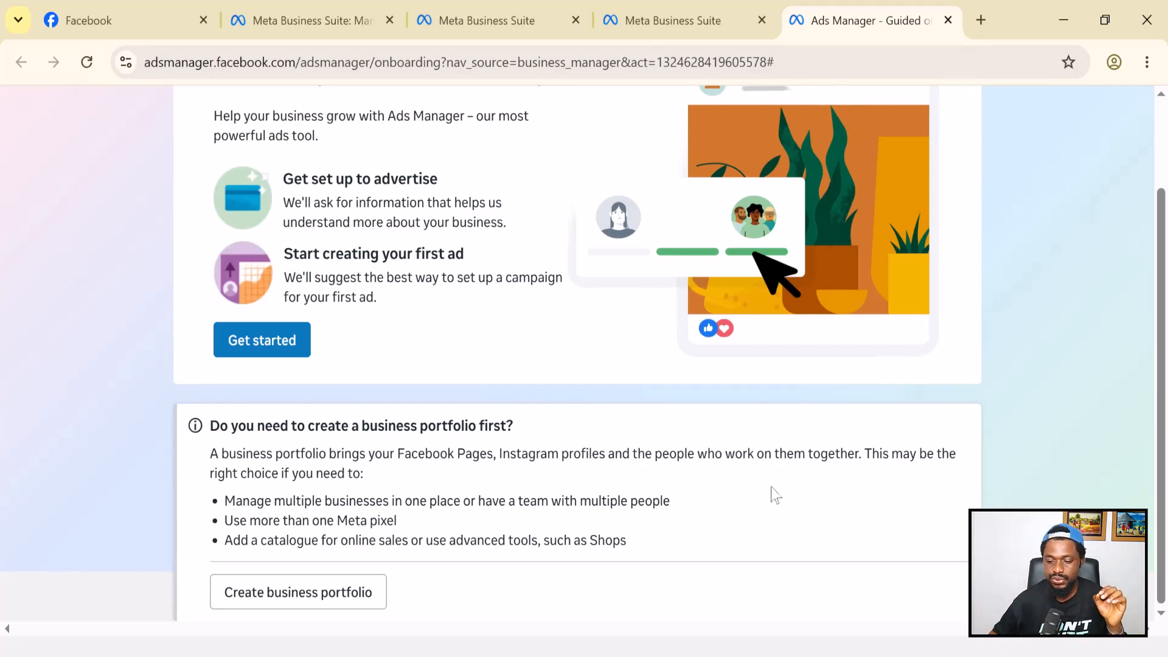
- Review the Captain Track Page's assets in the account selector and begin a new business portfolio
left_click(280, 597)
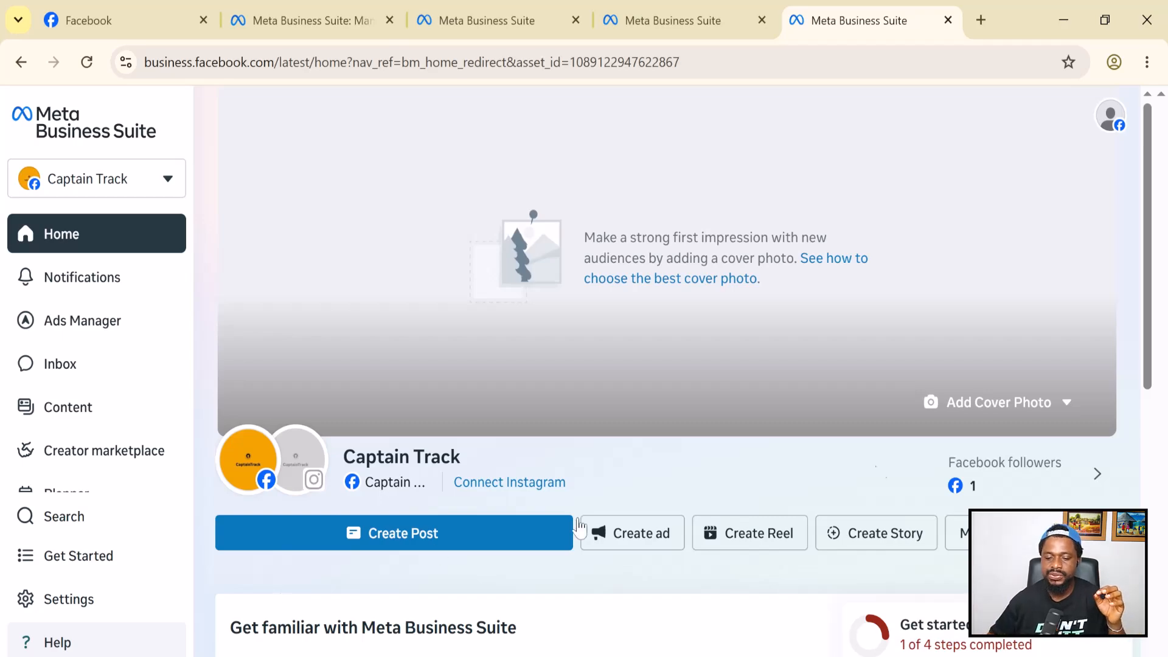
scroll(478, 549, "down", 1)
scroll(480, 537, "up", 2)
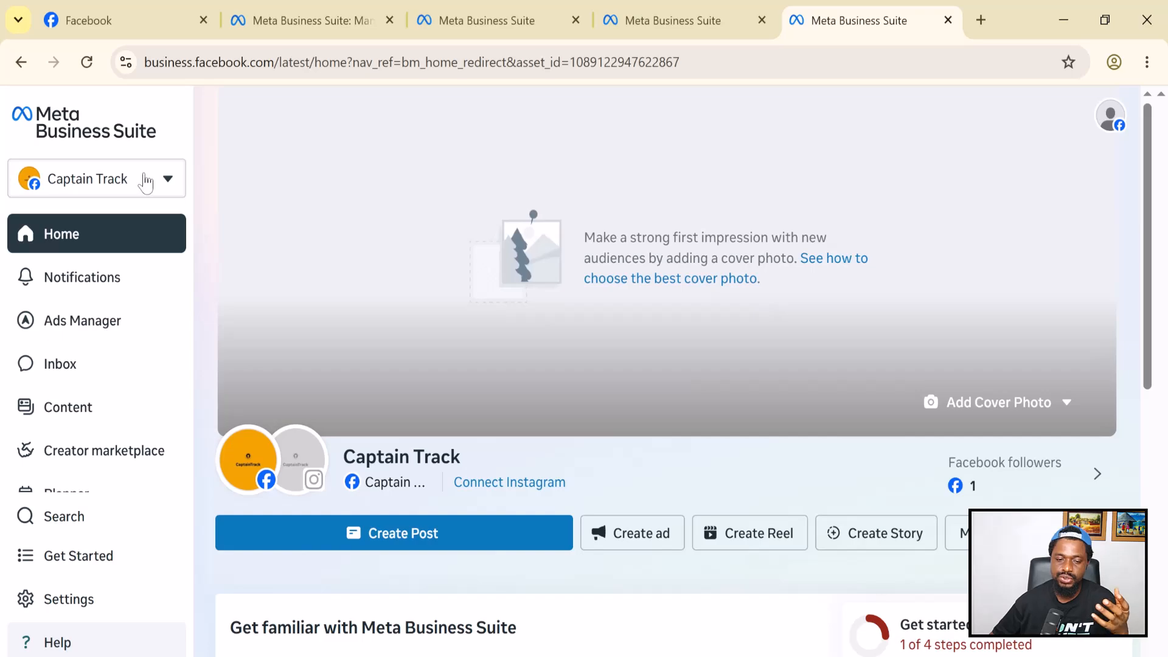
left_click(146, 182)
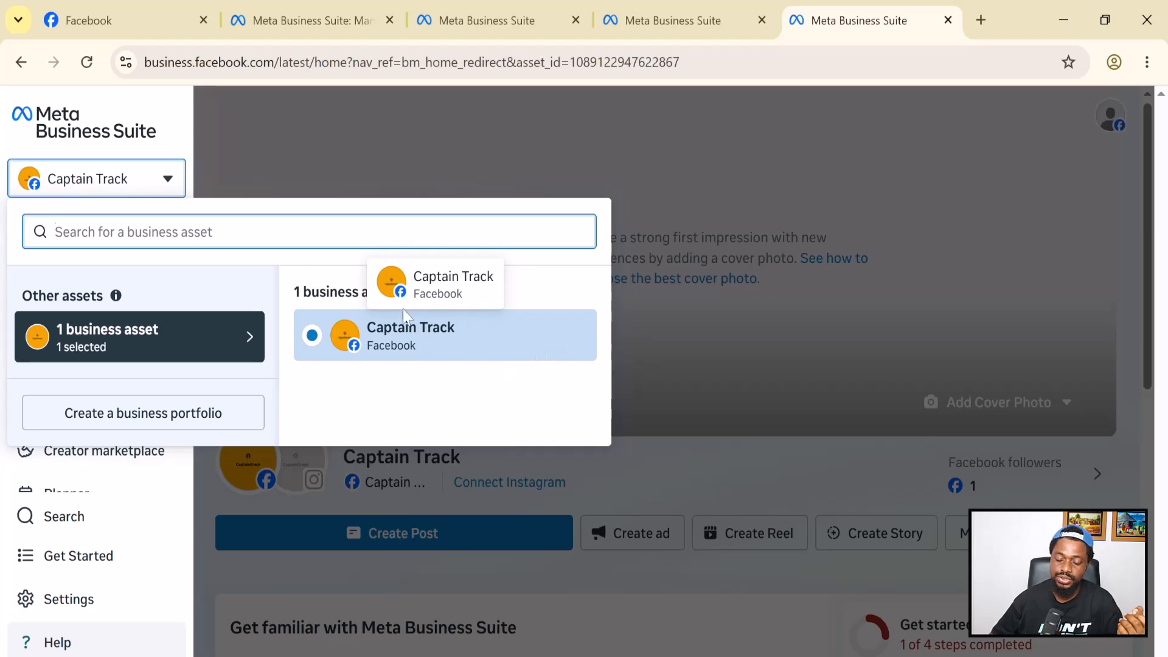
left_click(100, 419)
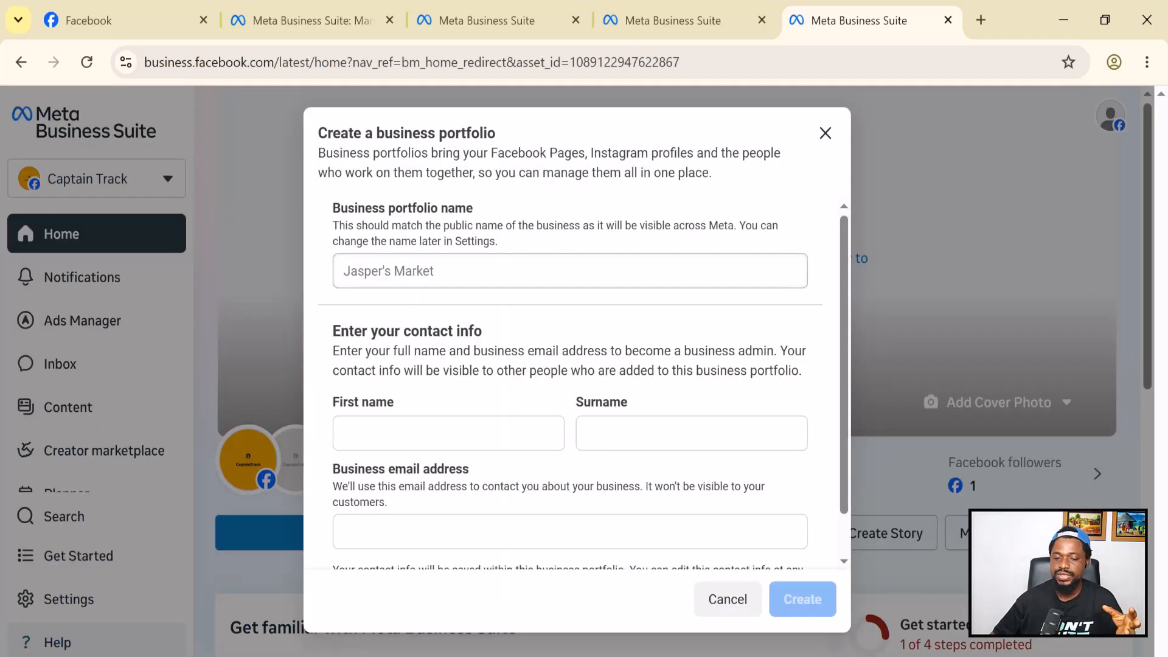
- Create the 'Cpatin T' business portfolio, filling in the admin's name and business e-mail
left_click(570, 271)
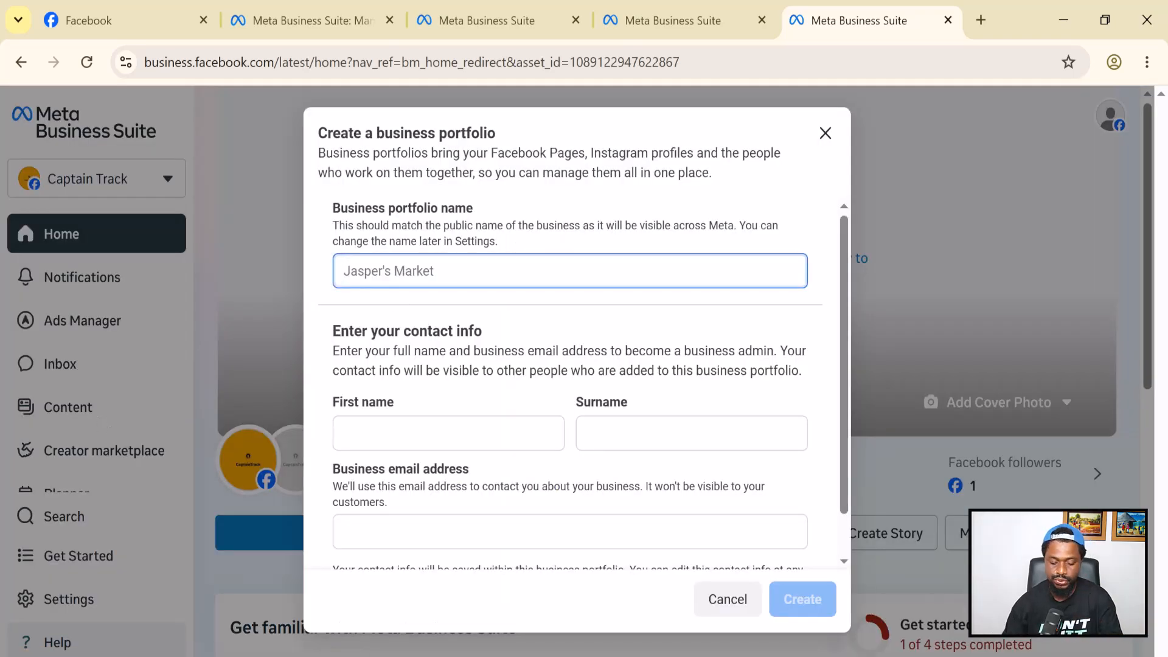
type("Cpa")
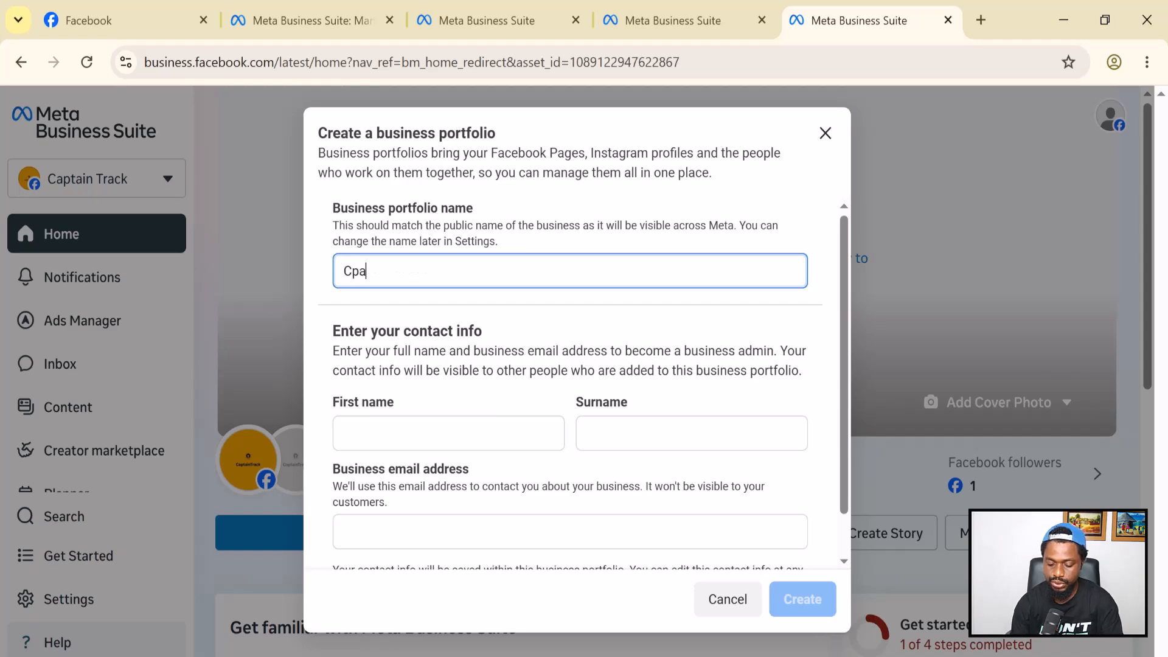
type("tin T")
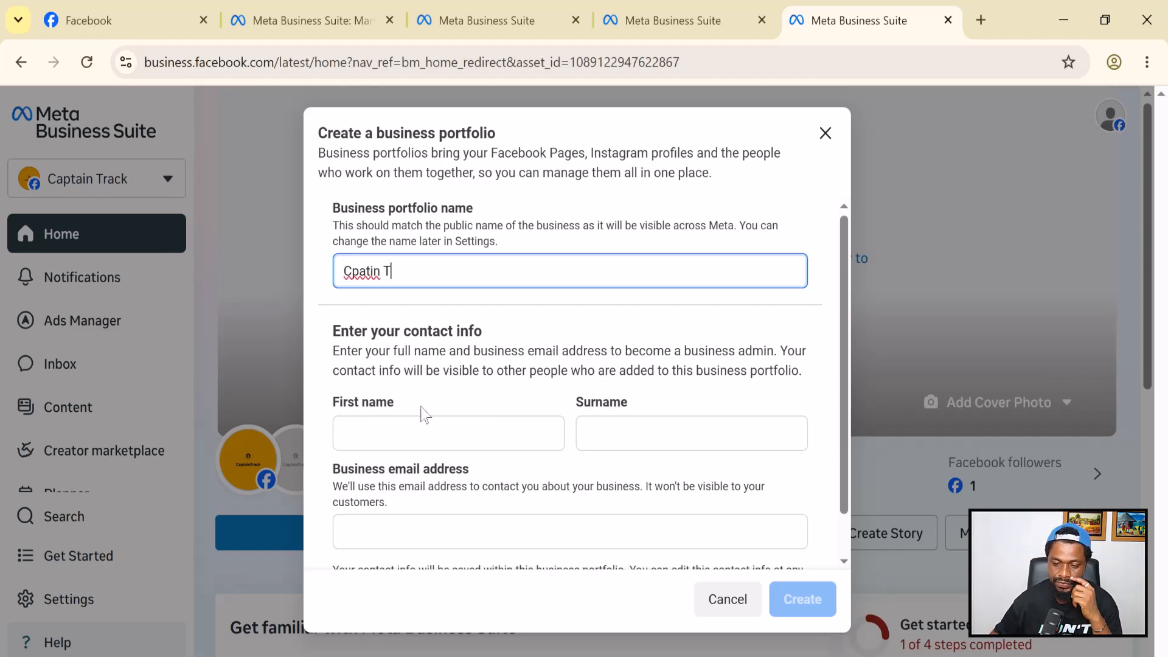
scroll(477, 401, "down", 1)
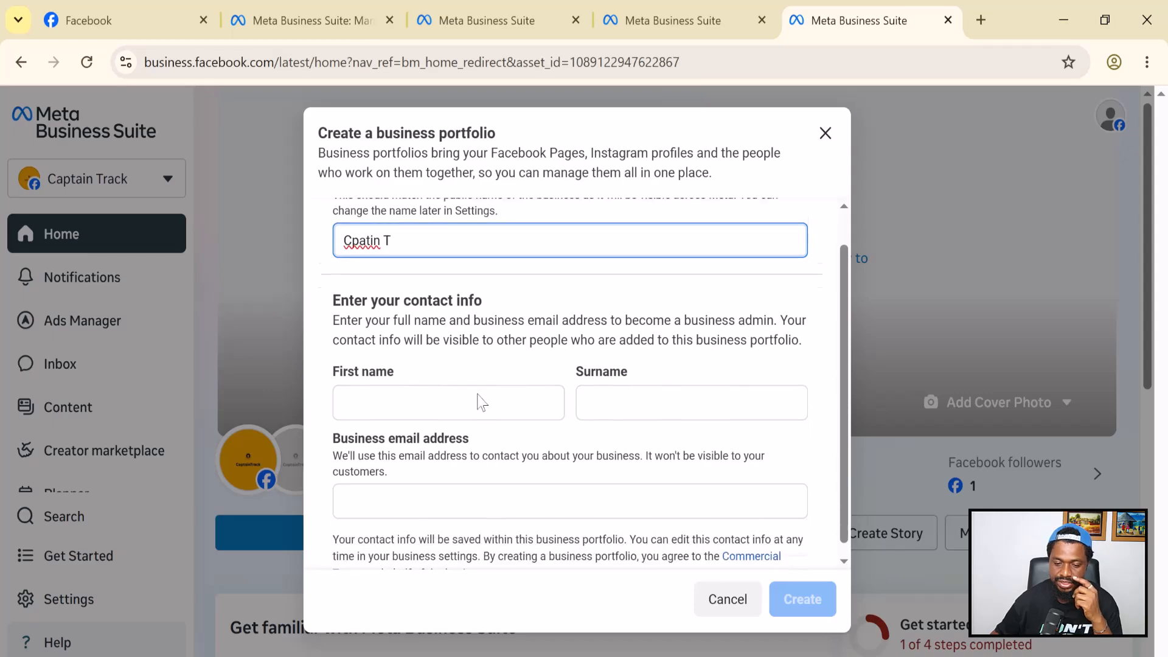
left_click(608, 385)
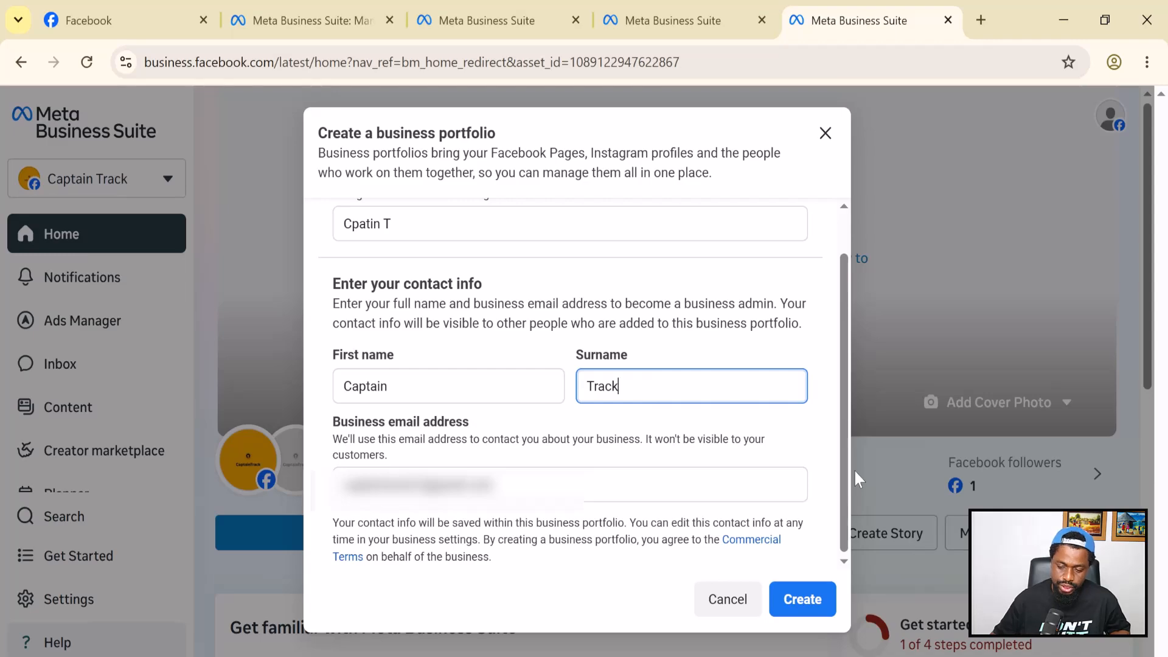
left_click(802, 599)
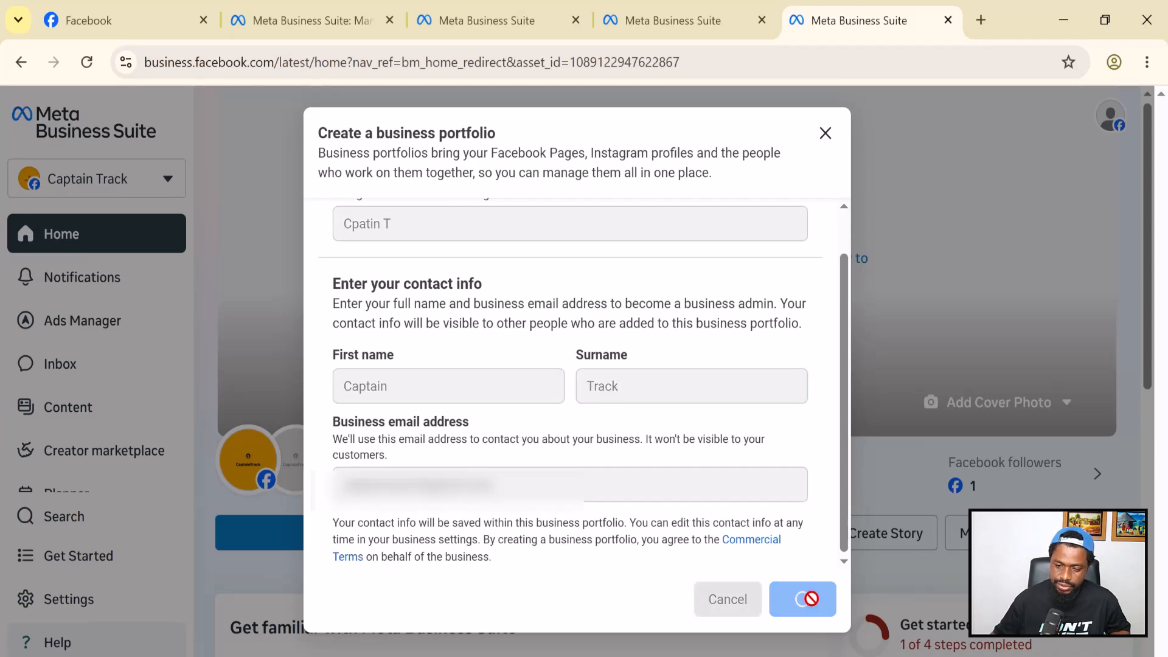
left_click(156, 194)
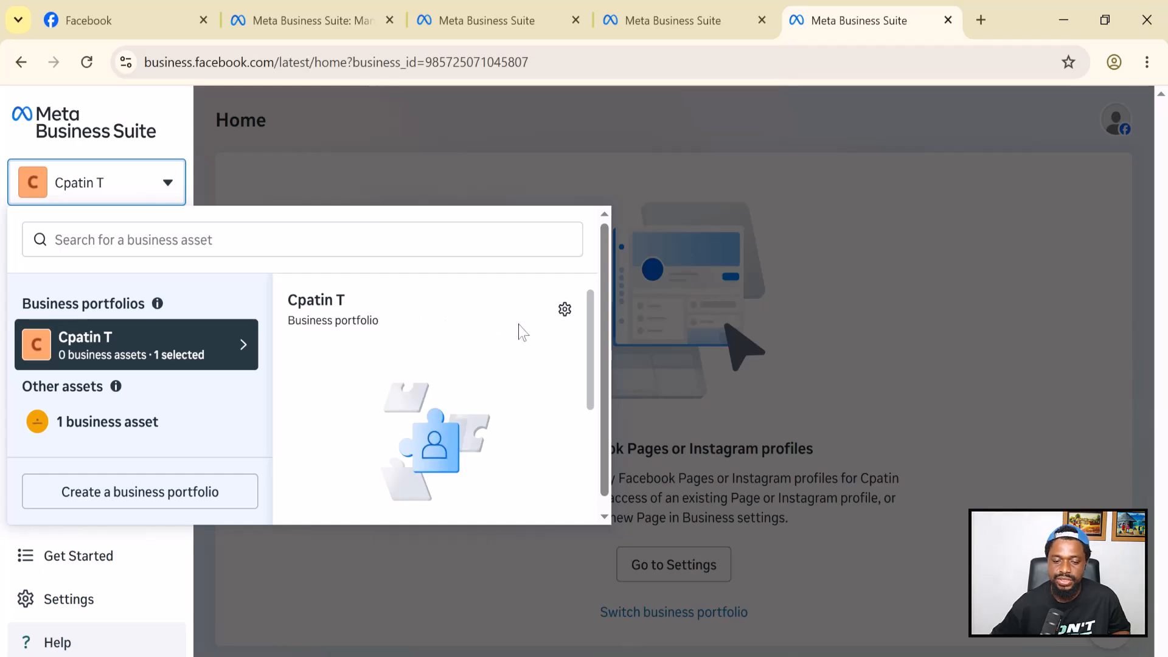
- Open Cpatin T's Business settings to the People list showing the owner with Full control
left_click(565, 309)
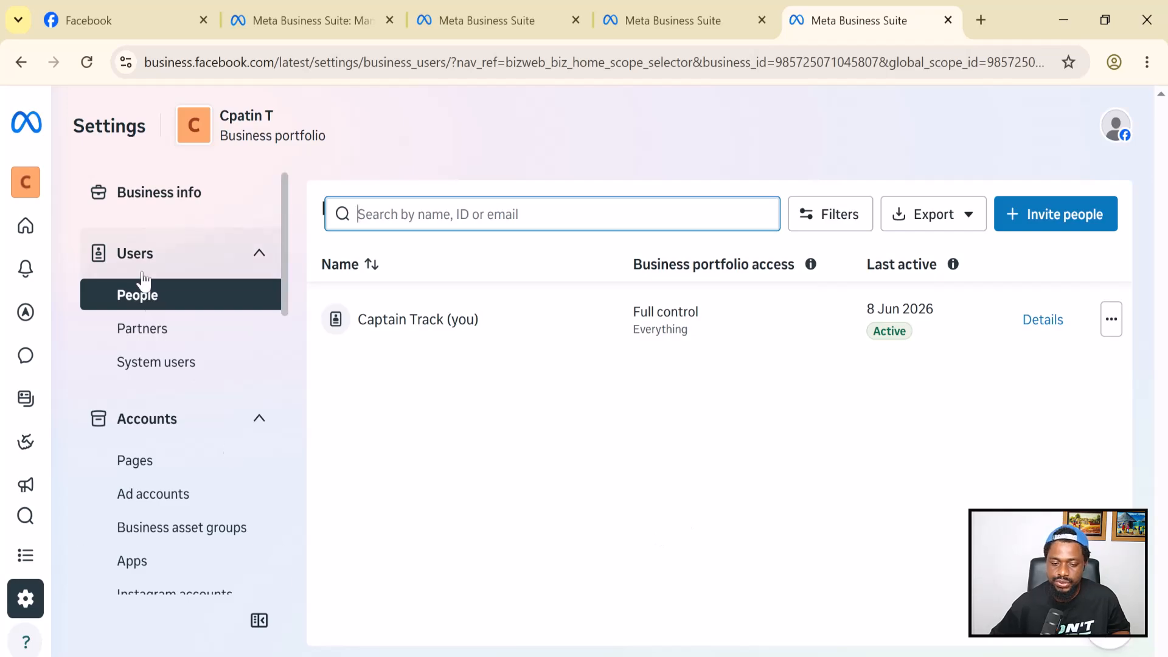
scroll(168, 377, "down", 2)
scroll(161, 459, "up", 2)
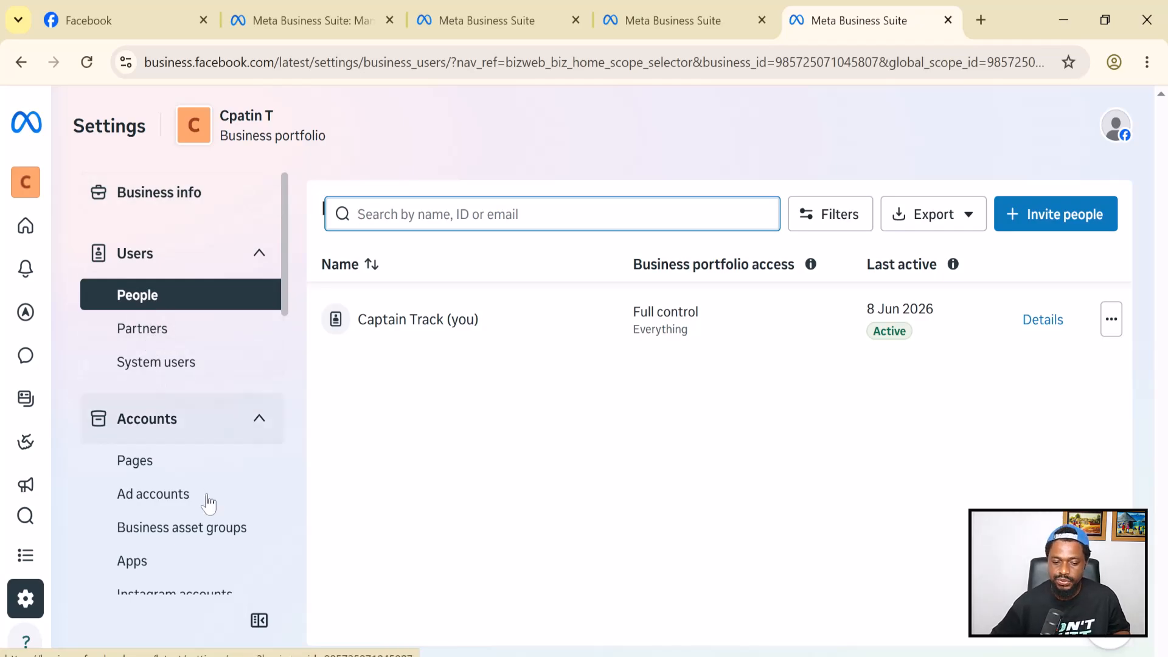
scroll(143, 425, "down", 2)
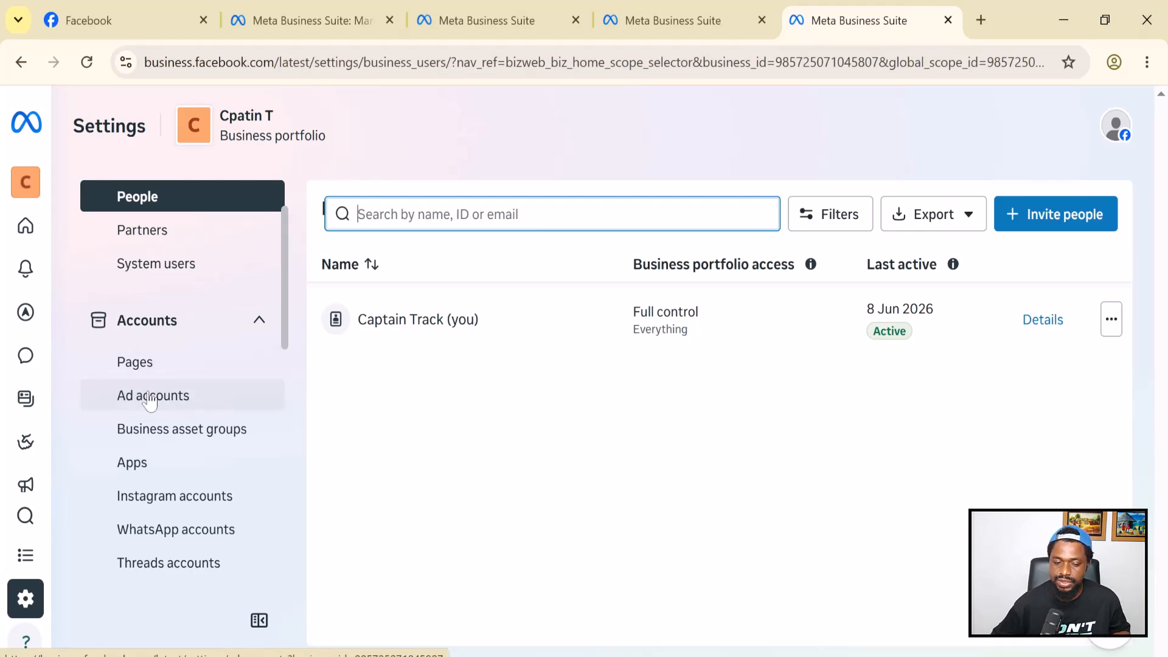
- Start a brand-new ad account in the portfolio named 'New Captin Track'
left_click(149, 400)
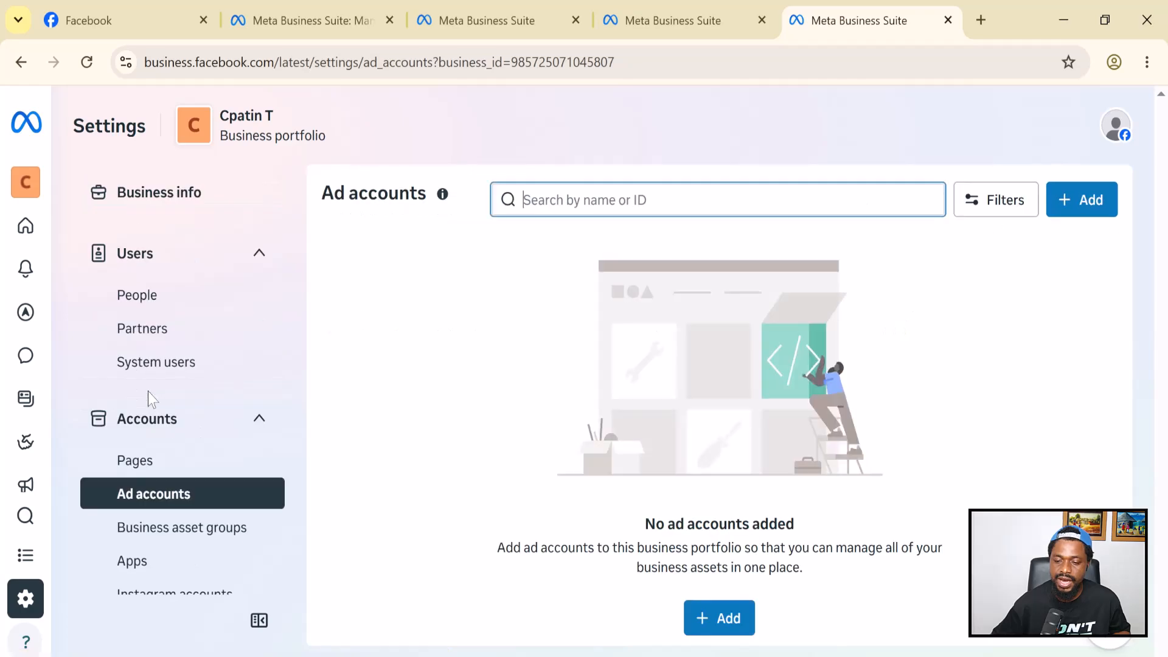
left_click(1079, 199)
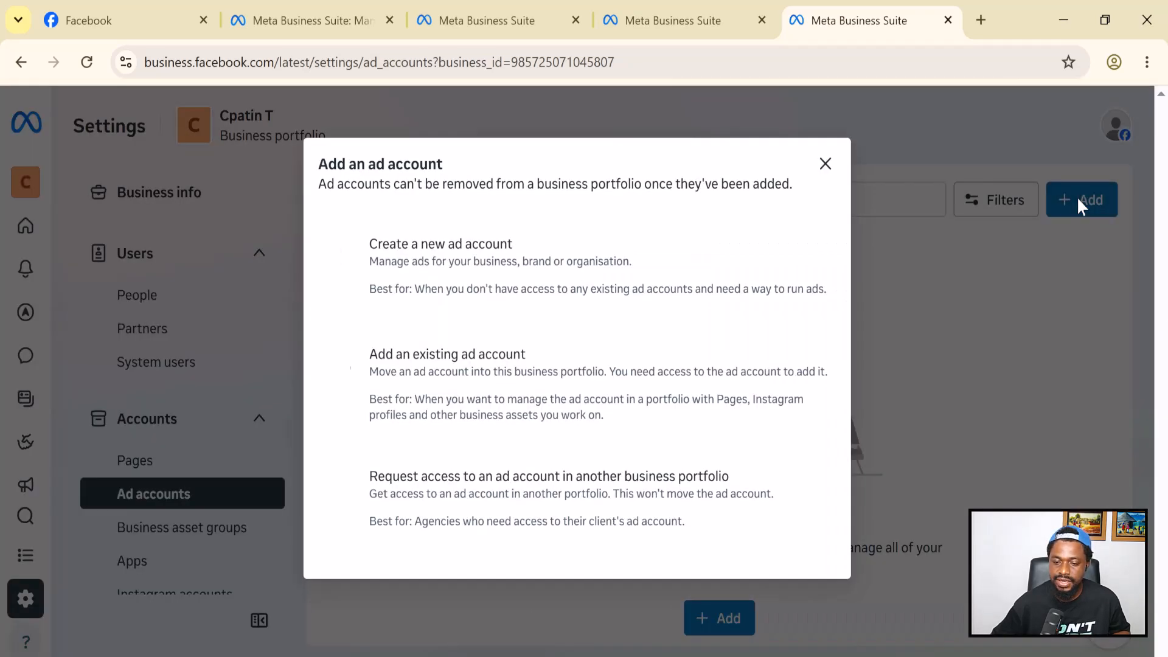
left_click(412, 265)
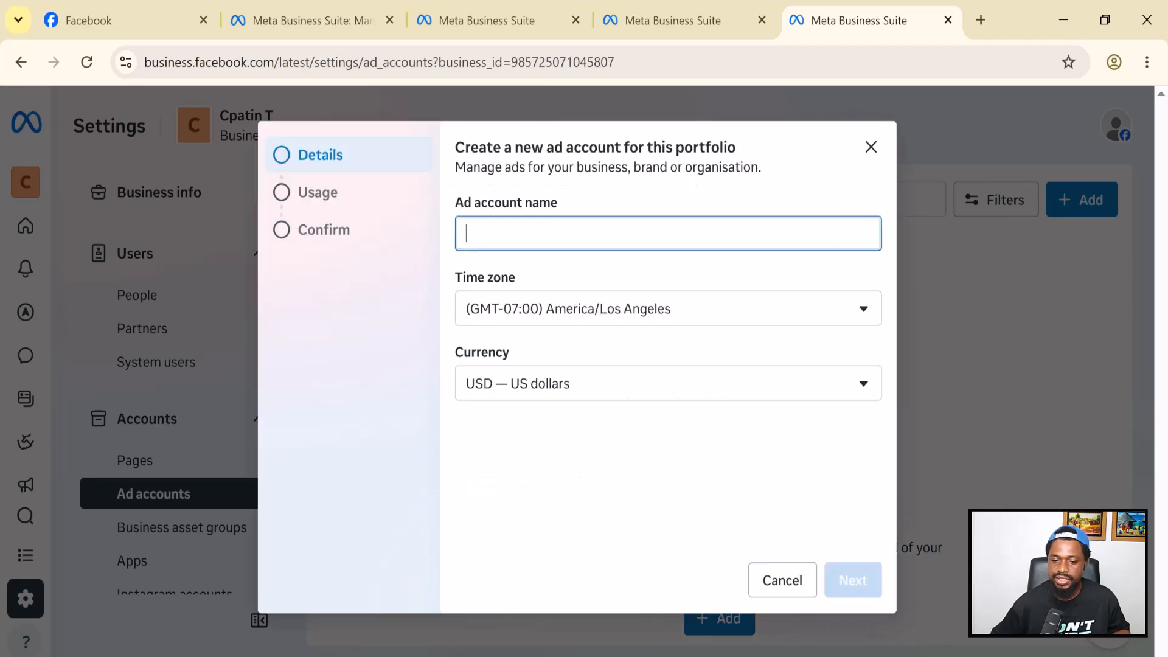
type("New Ca")
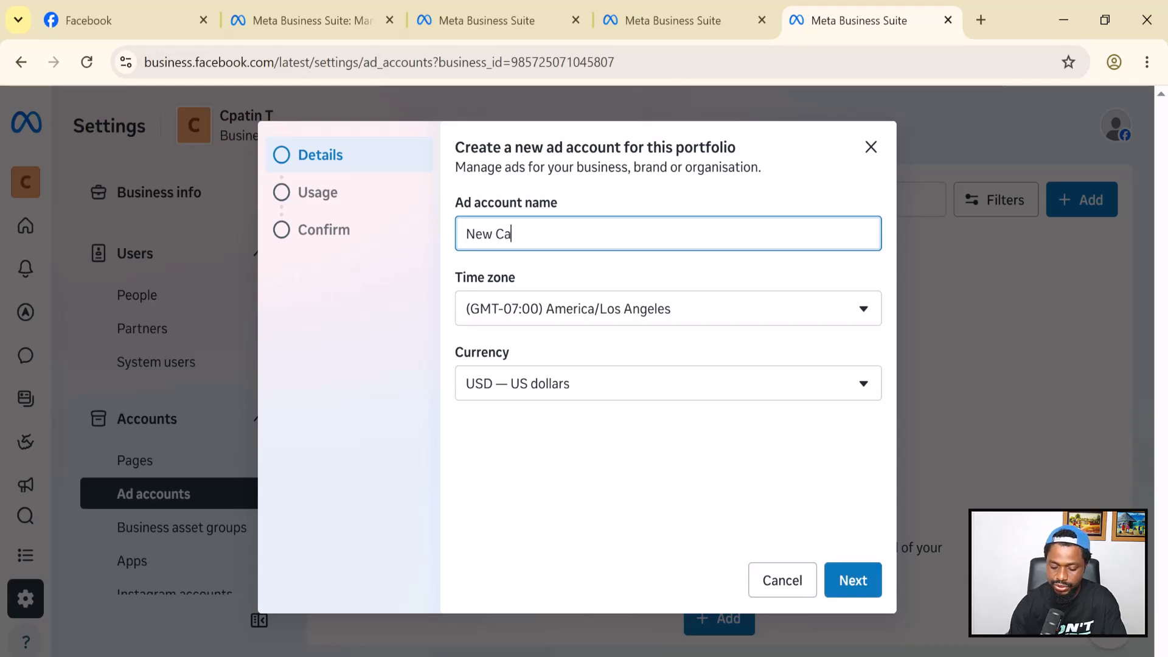
type("ptin Track")
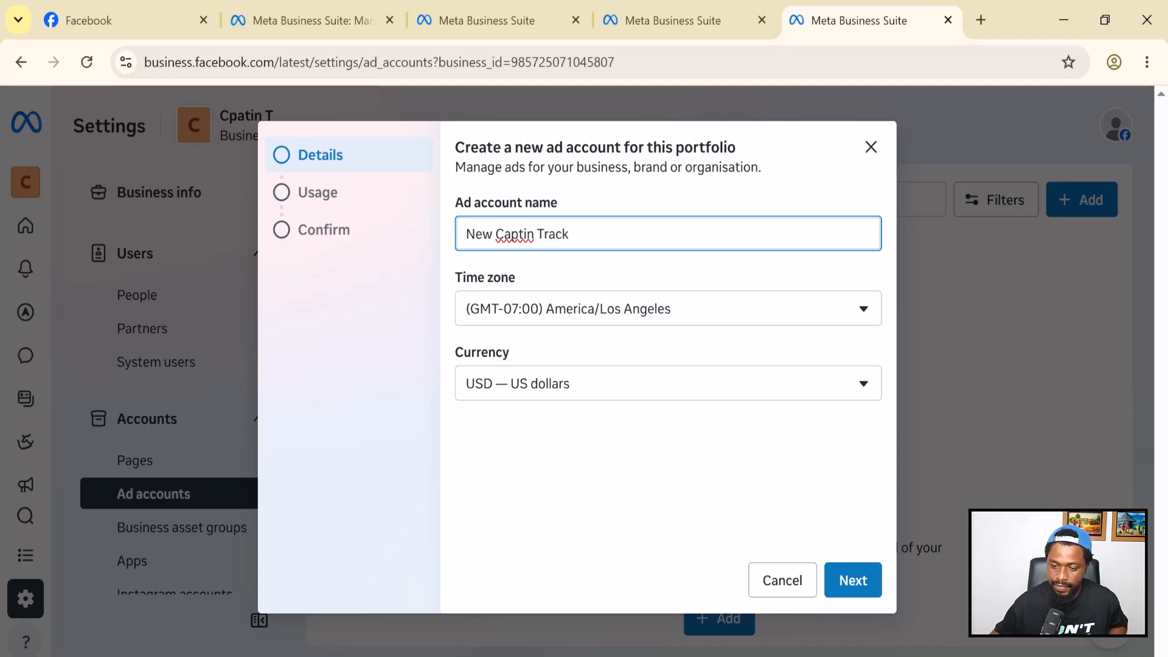
left_click(728, 311)
- Set the ad account's time zone to (GMT+01:00) Africa/Lagos
left_click(728, 311)
scroll(669, 432, "down", 3)
scroll(670, 432, "down", 6)
scroll(663, 434, "down", 10)
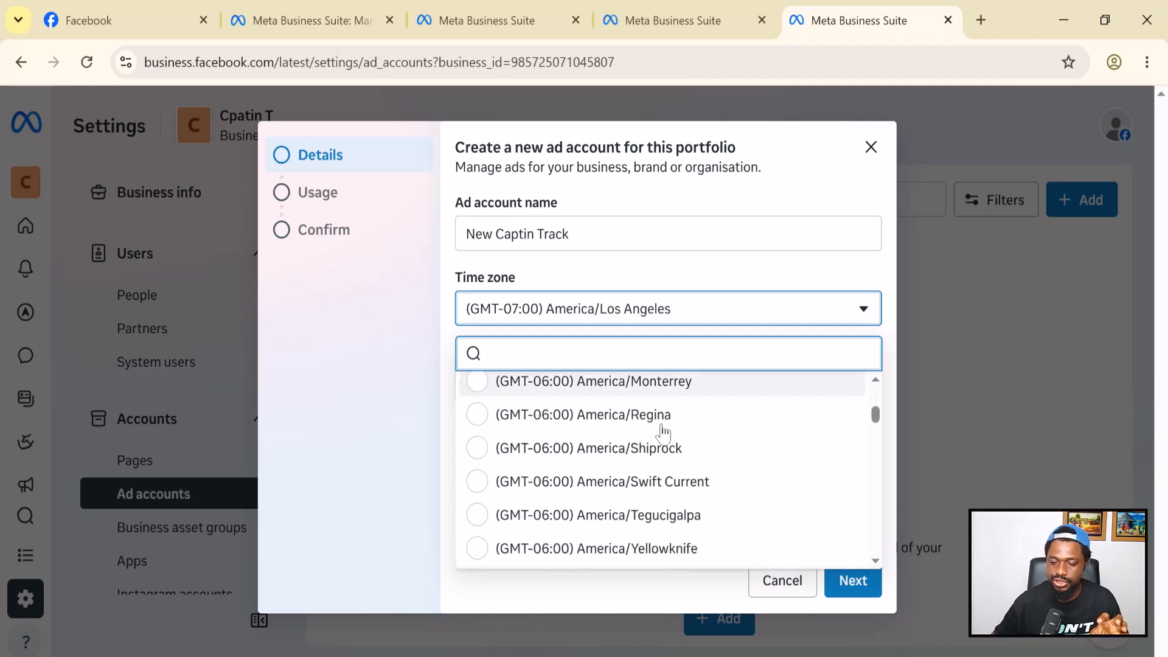
scroll(663, 433, "down", 12)
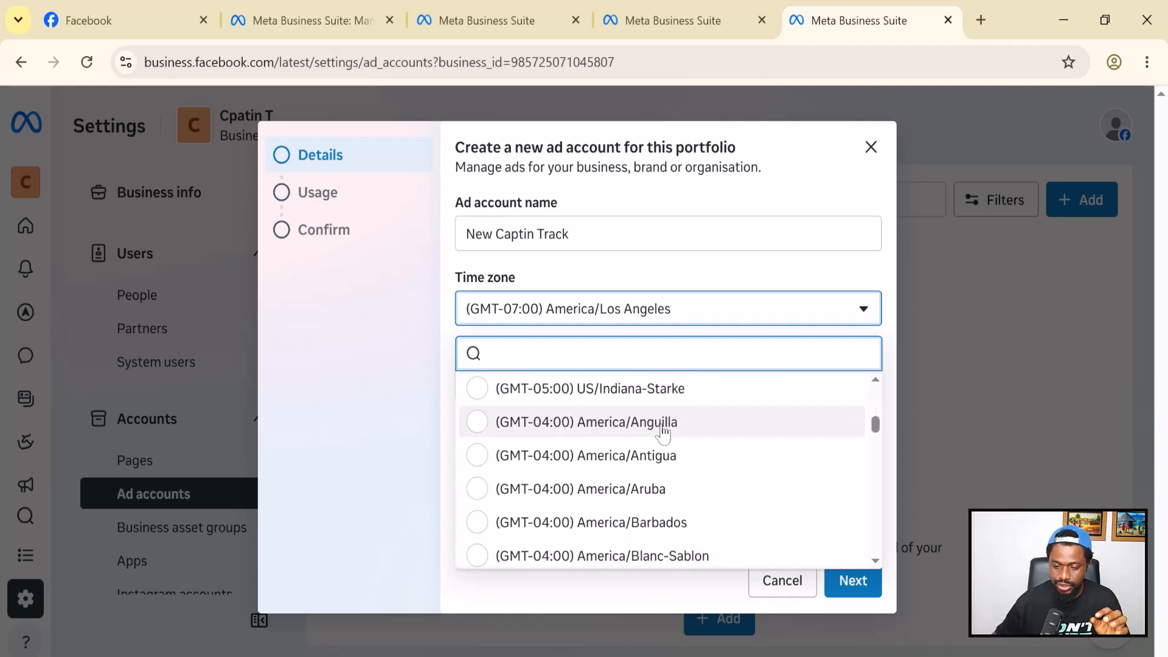
scroll(662, 430, "down", 10)
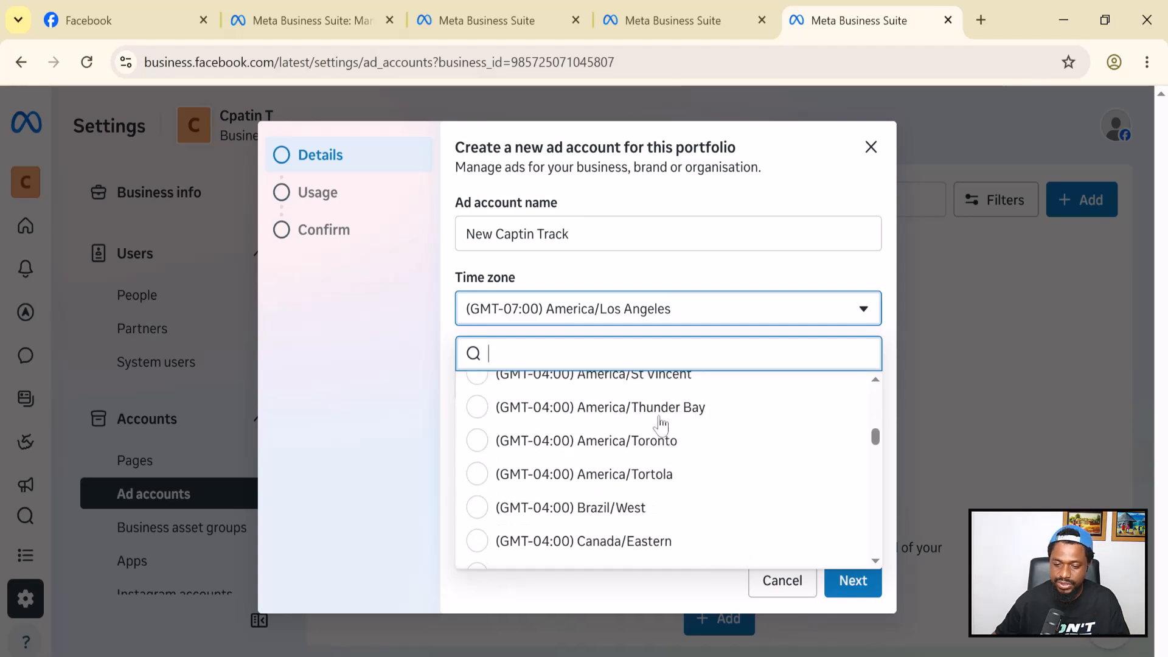
scroll(660, 426, "down", 12)
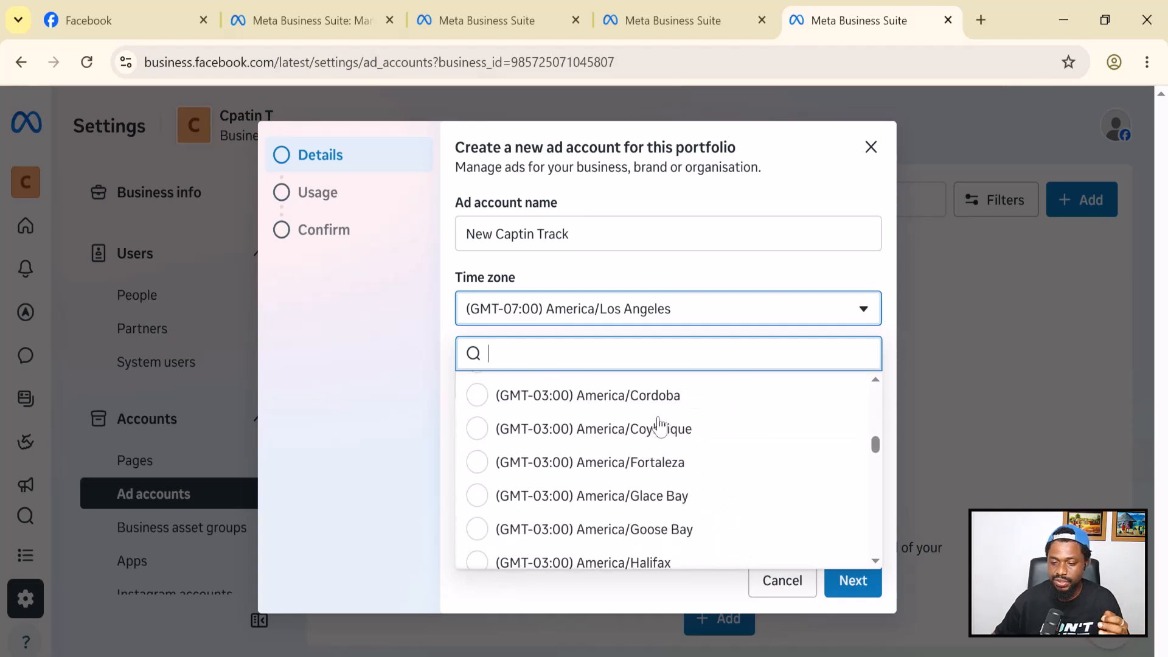
scroll(660, 426, "down", 3)
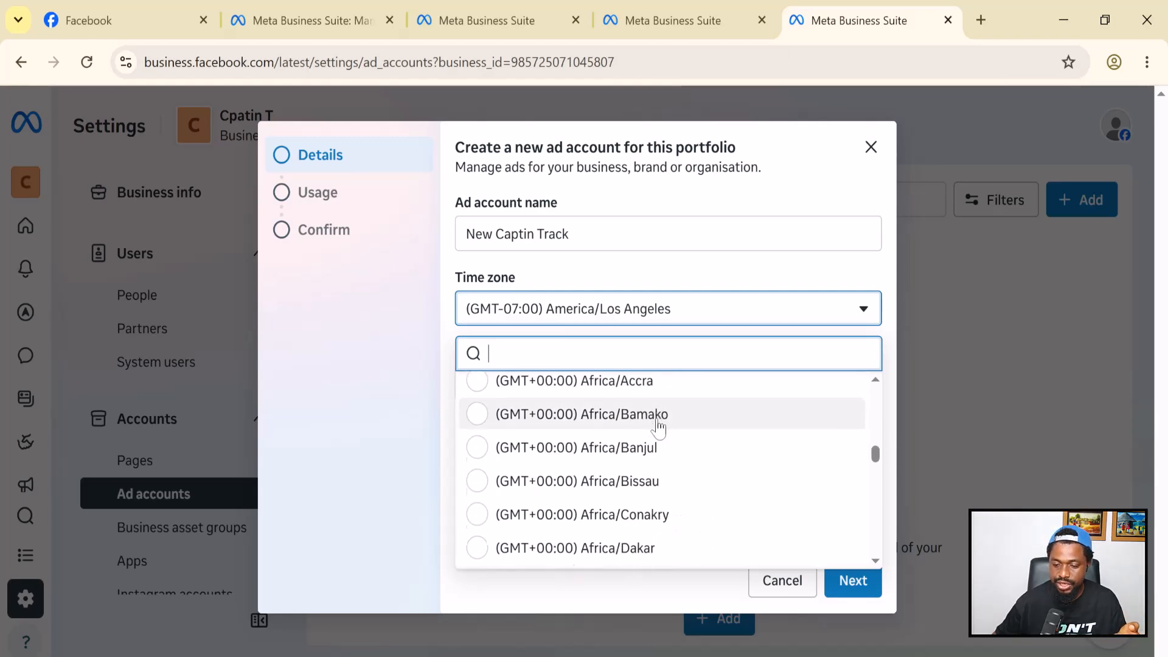
scroll(658, 428, "down", 2)
scroll(659, 428, "up", 3)
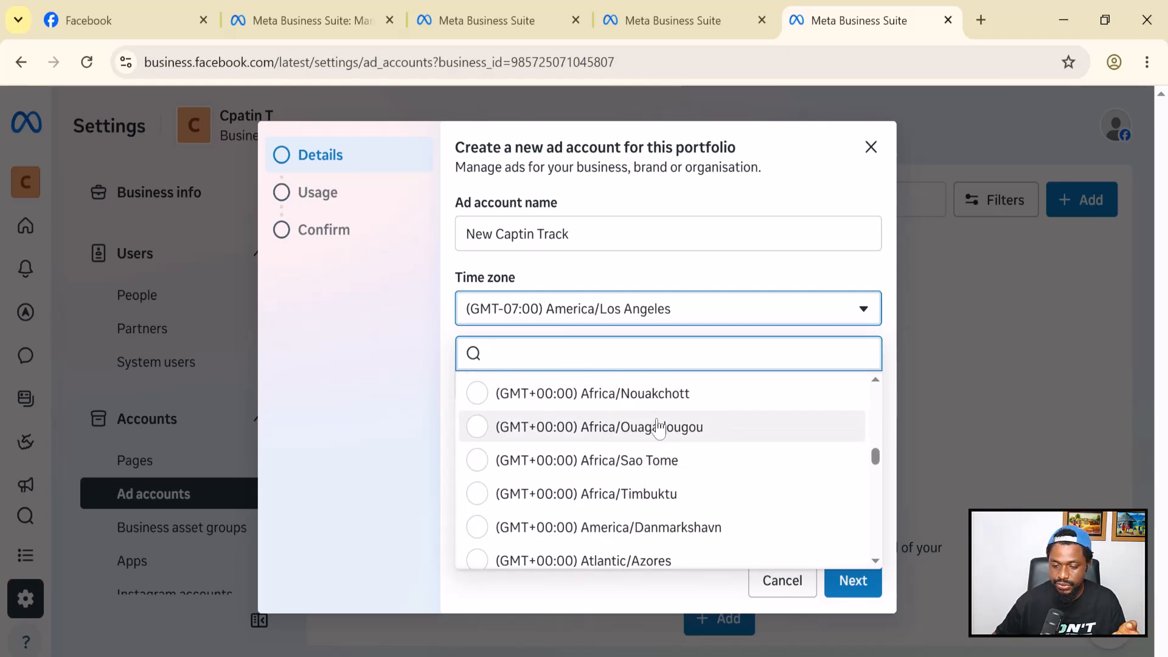
scroll(659, 427, "down", 5)
scroll(659, 428, "down", 4)
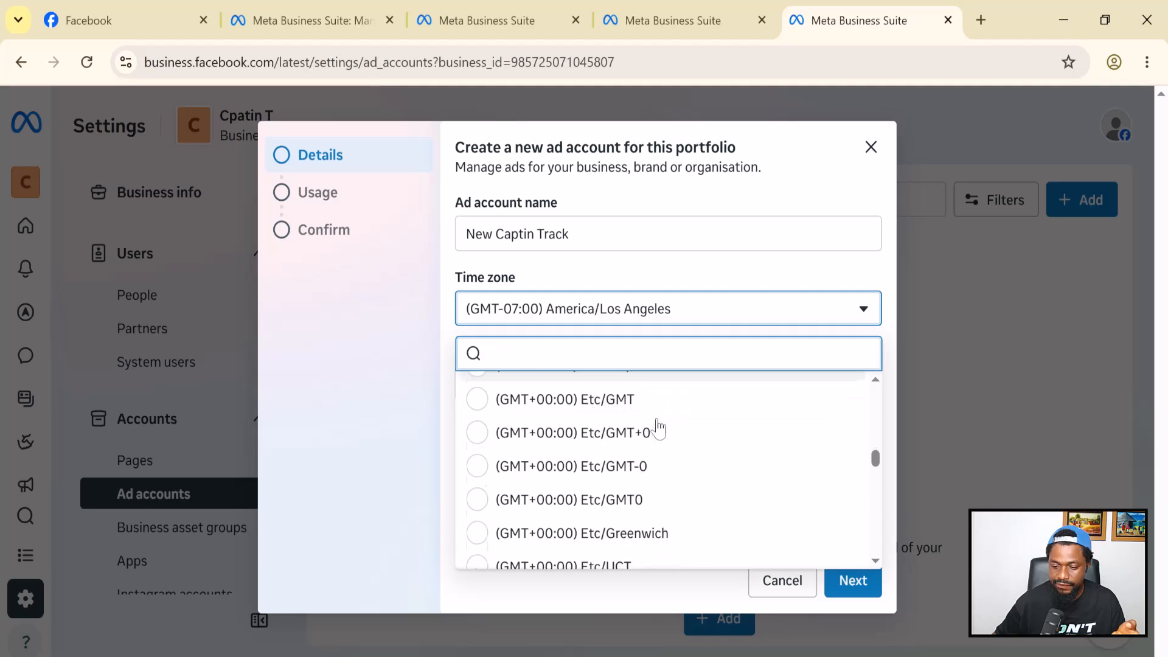
scroll(659, 429, "down", 1)
scroll(658, 429, "down", 10)
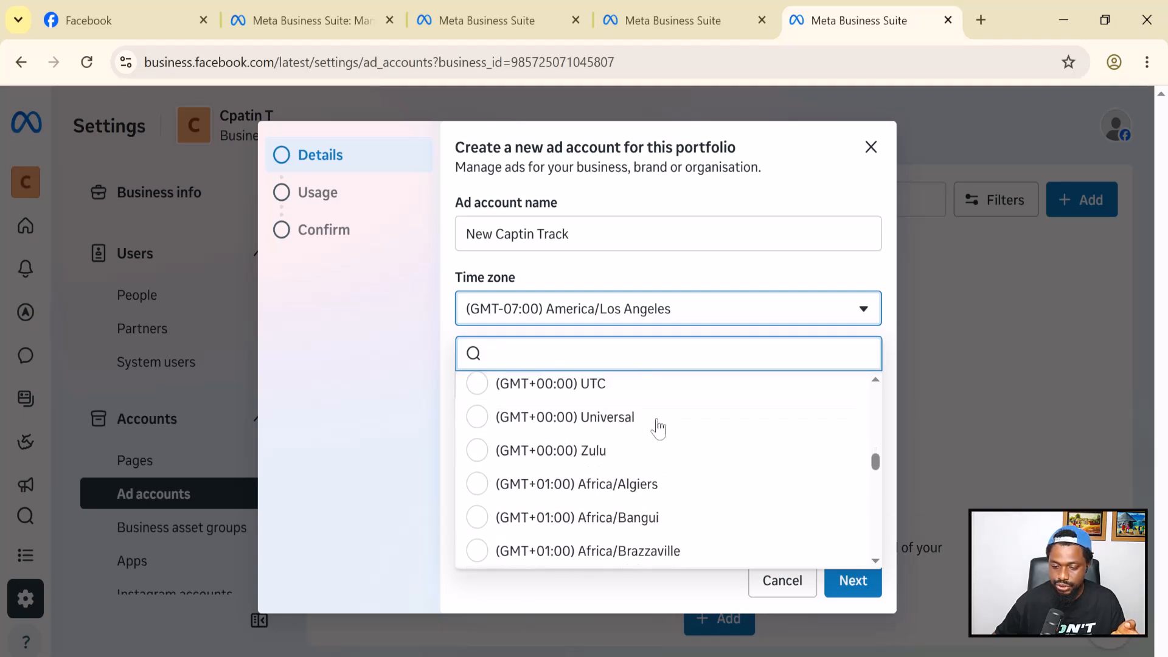
scroll(659, 428, "up", 1)
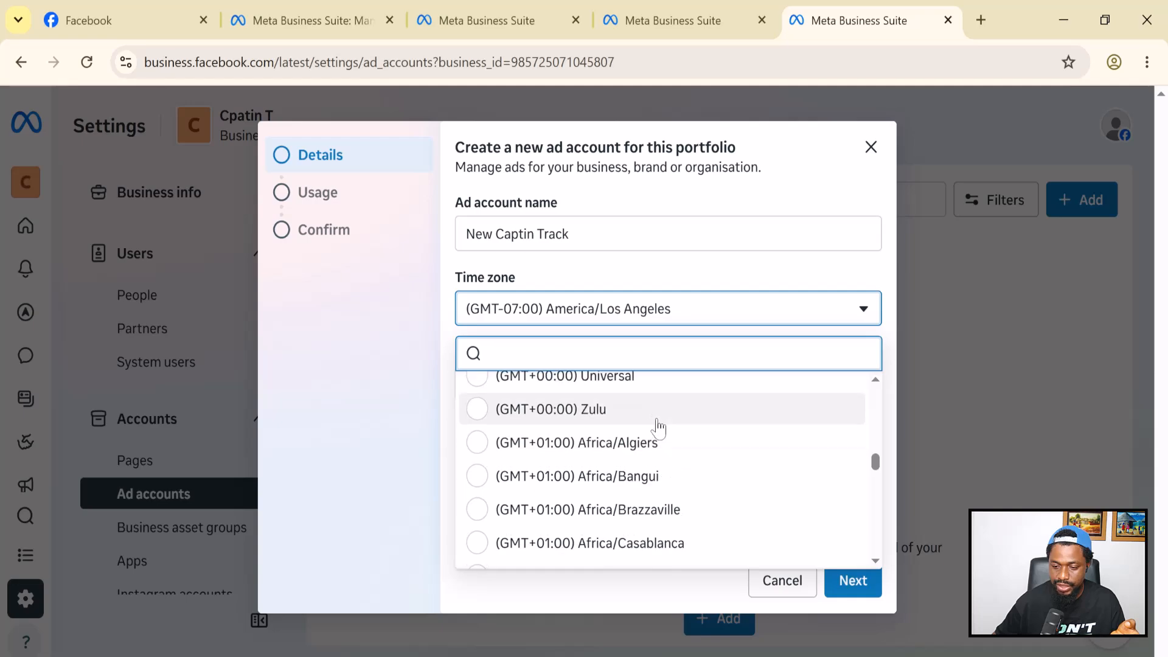
scroll(659, 429, "down", 5)
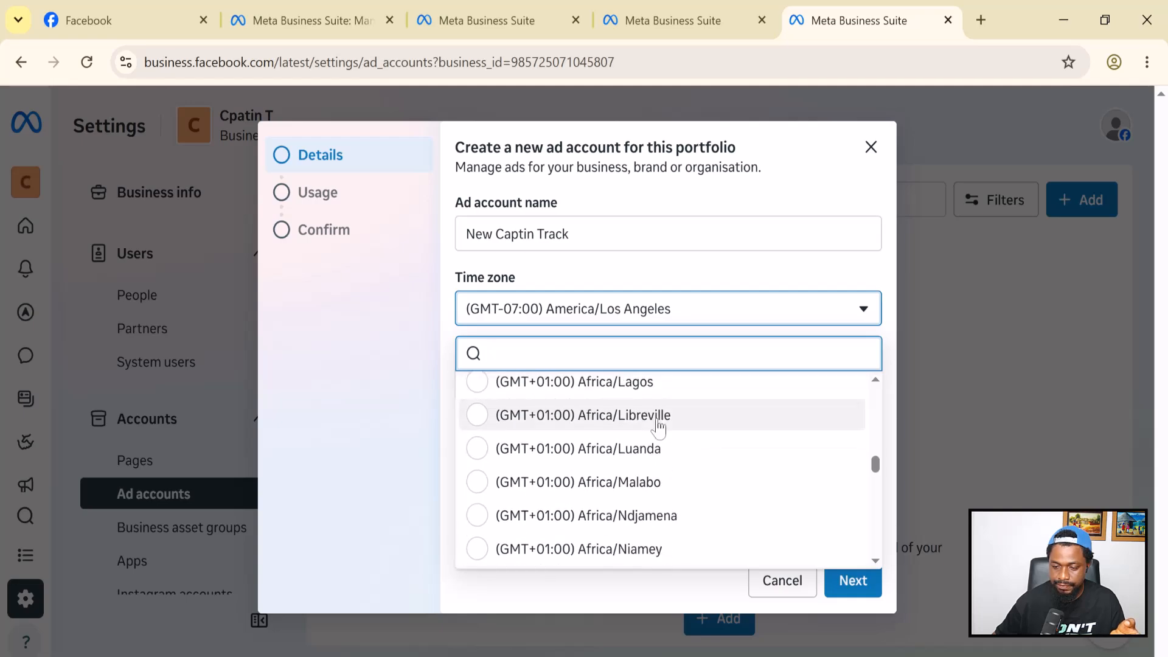
scroll(584, 413, "up", 3)
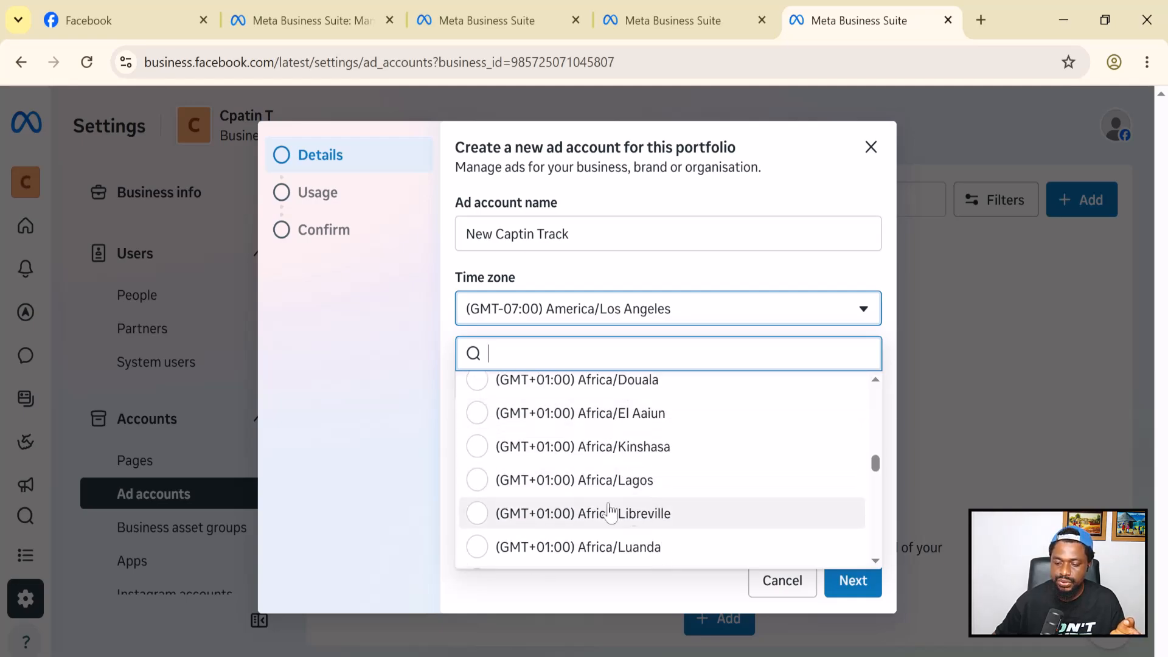
left_click(570, 481)
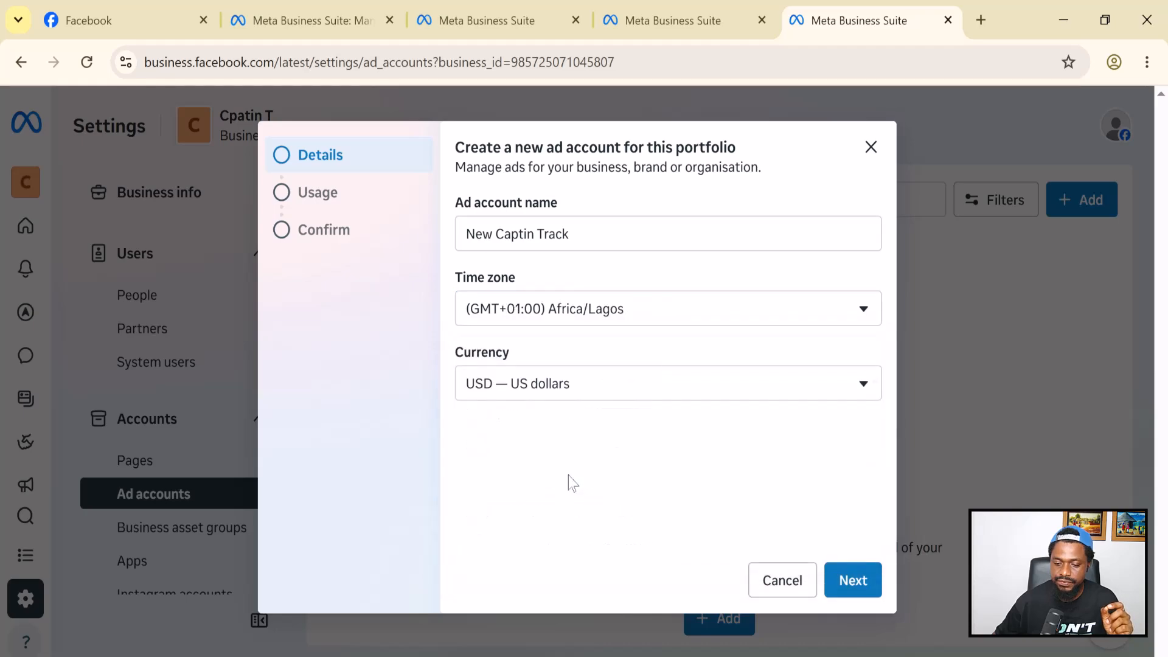
- Choose NGN — Nigerian Naira as the currency and continue past the account details
left_click(606, 383)
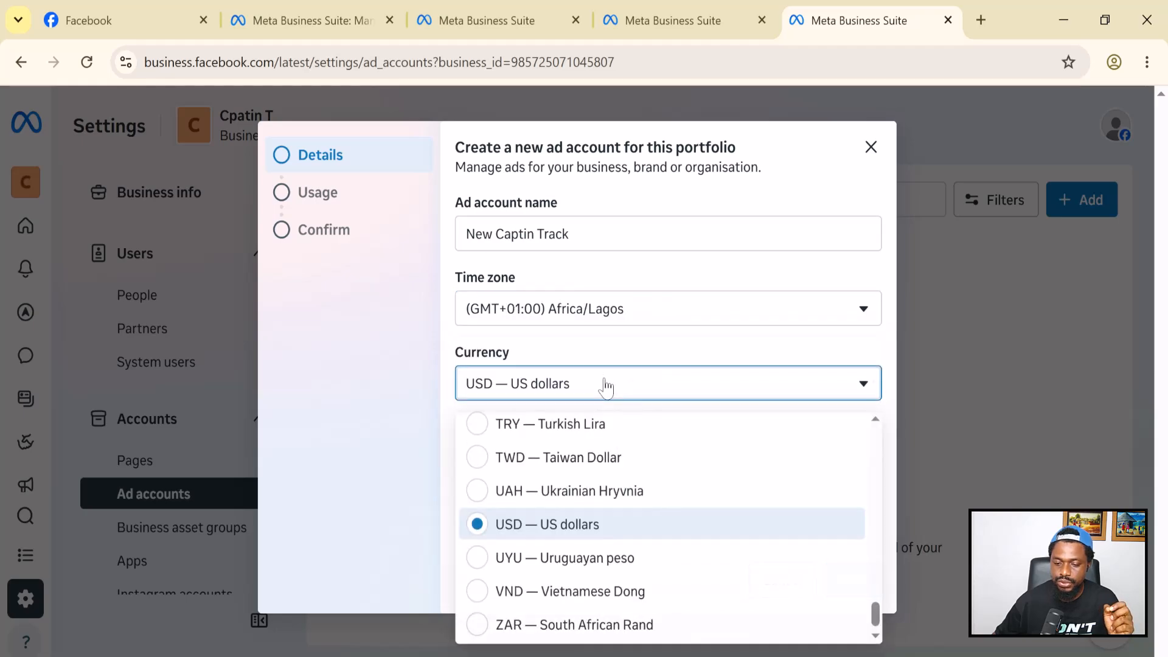
scroll(593, 487, "up", 1)
scroll(589, 494, "up", 10)
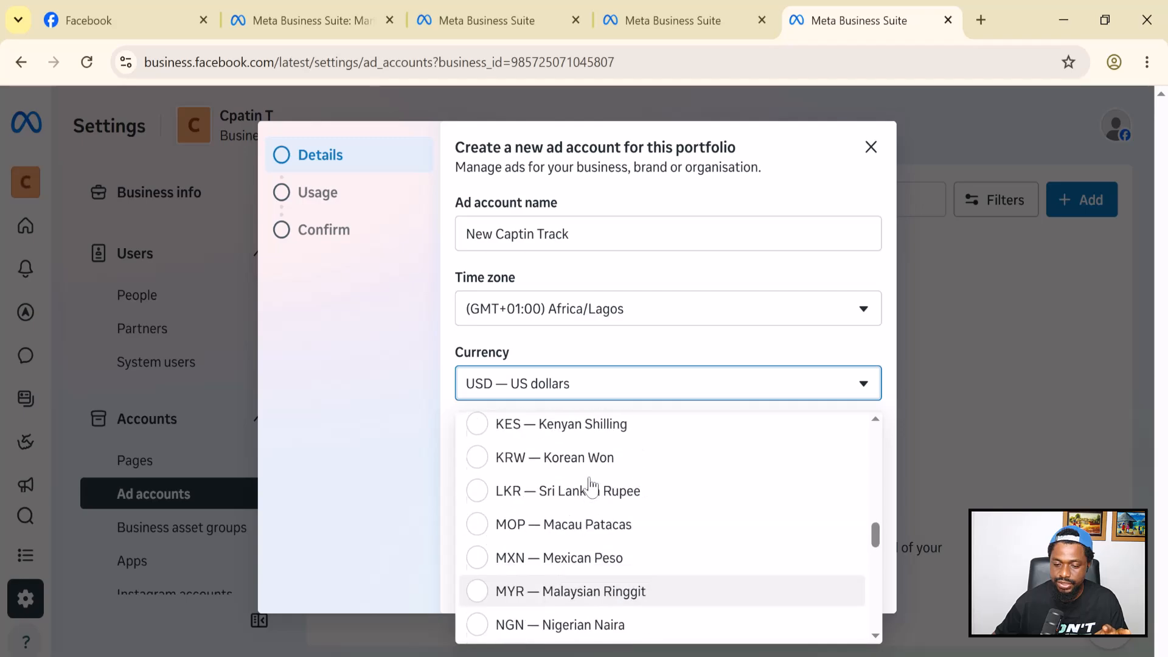
scroll(592, 490, "down", 2)
scroll(543, 517, "down", 2)
left_click(480, 468)
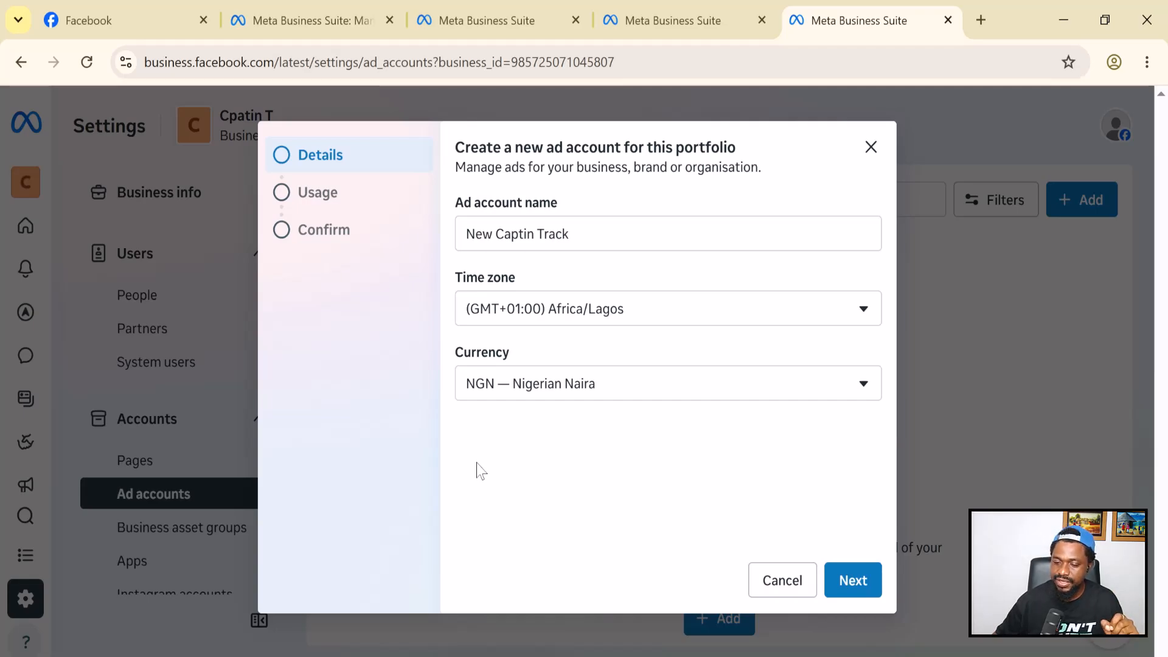
left_click(871, 586)
left_click(871, 586)
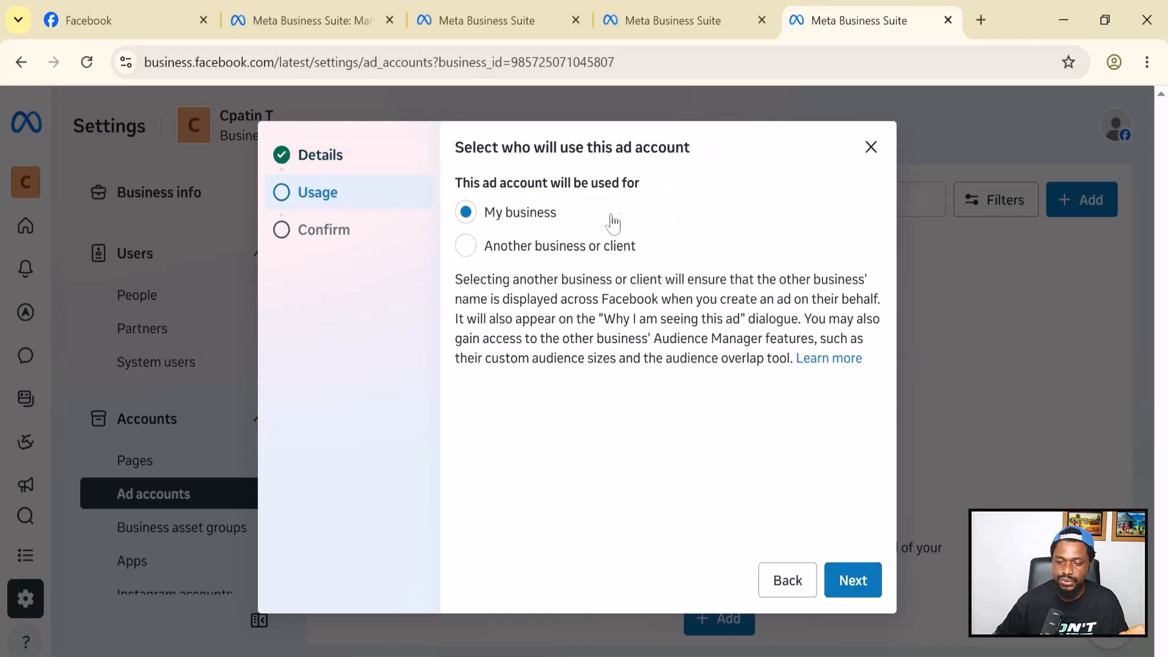
- Keep 'My business' usage, accept Meta's terms, and create the New Captin Track ad account
left_click(847, 586)
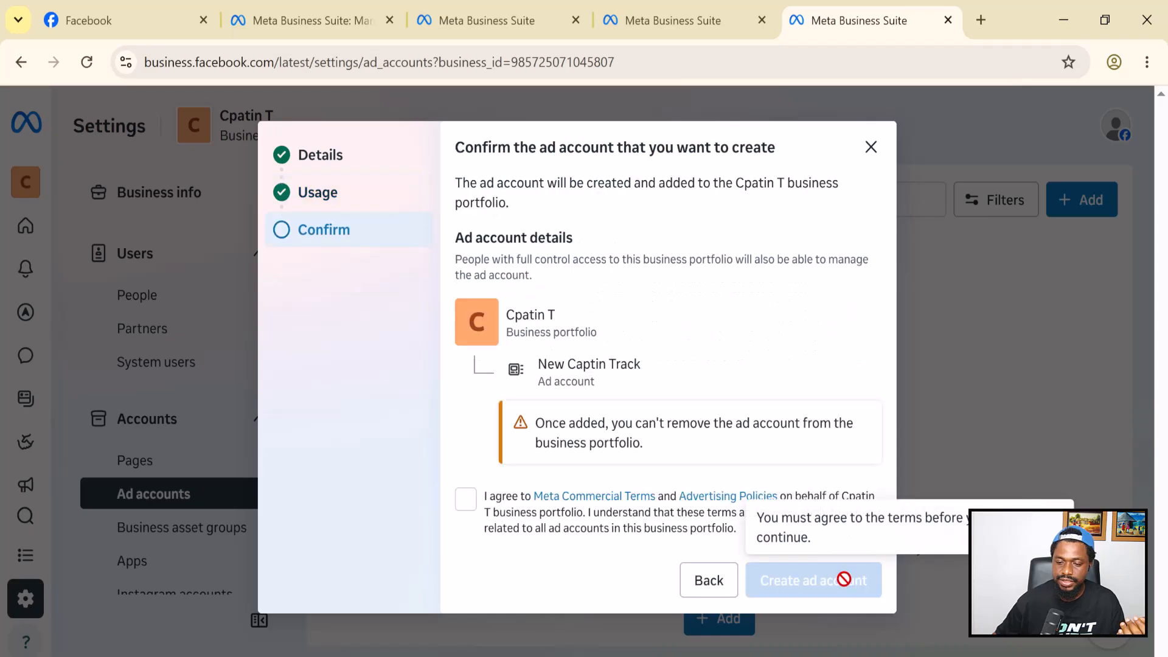
left_click(474, 507)
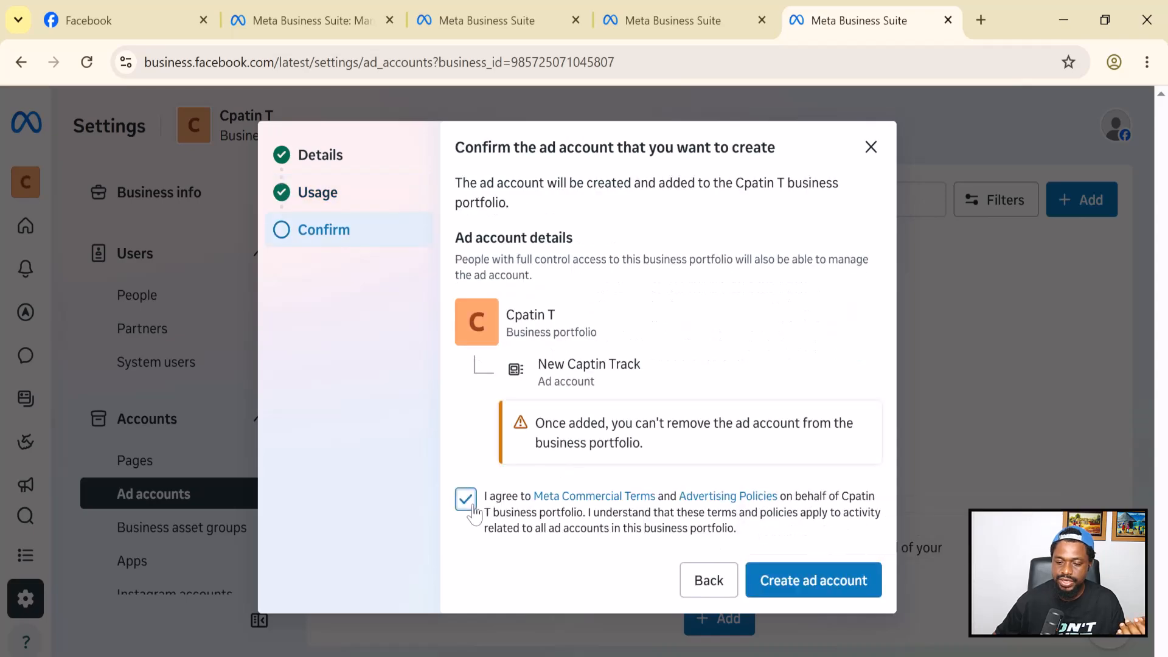
left_click(826, 588)
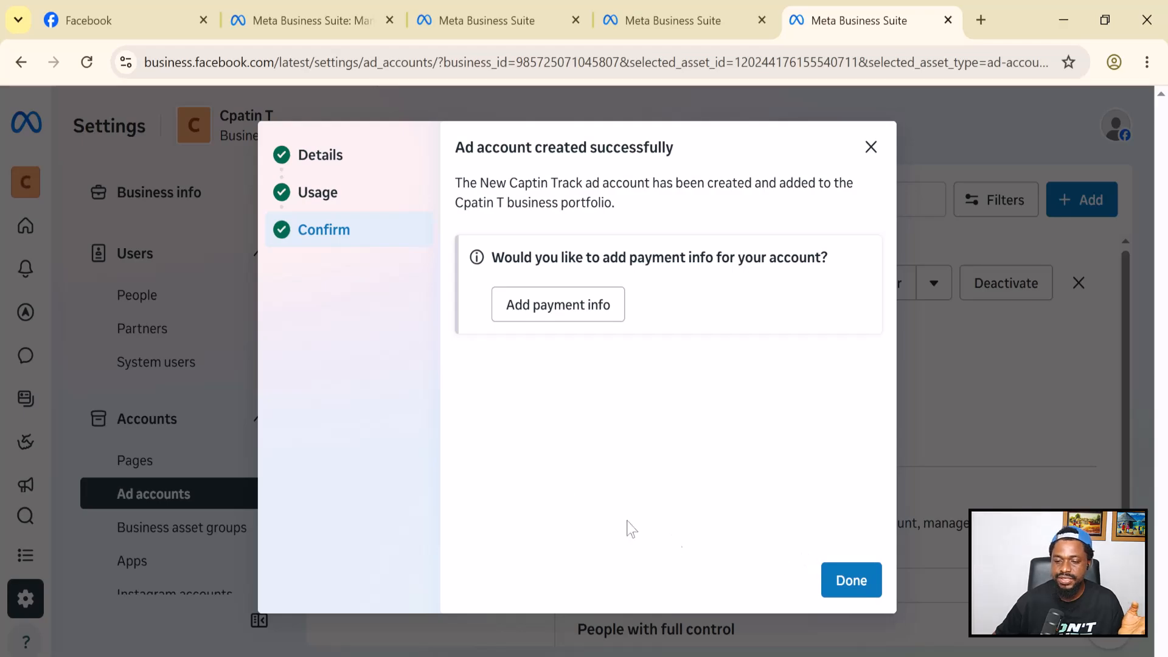
- Add payment info with Nigeria, Nigerian Naira and Lagos, choosing Pay by Bank Transfer
left_click(567, 312)
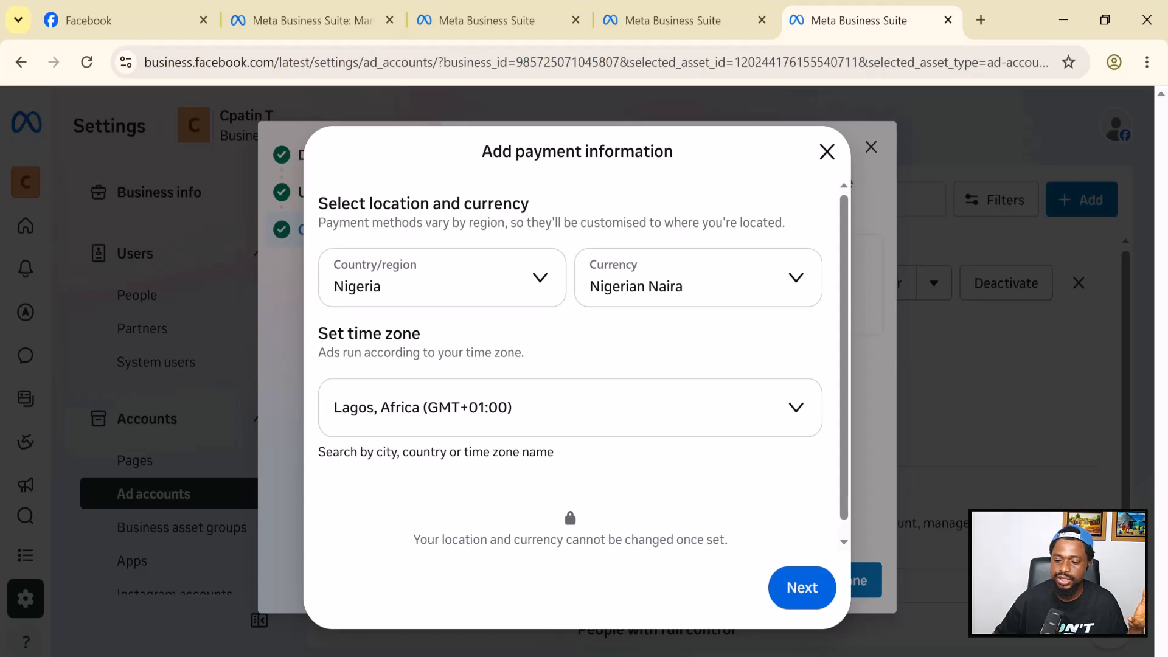
left_click(800, 589)
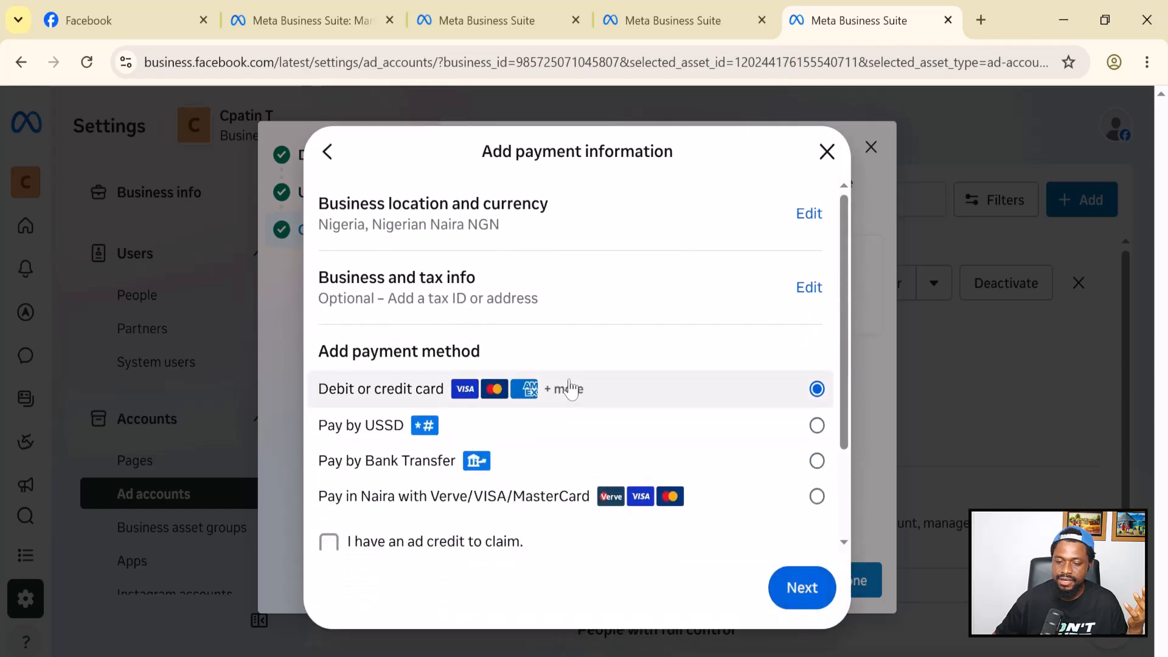
scroll(535, 448, "down", 3)
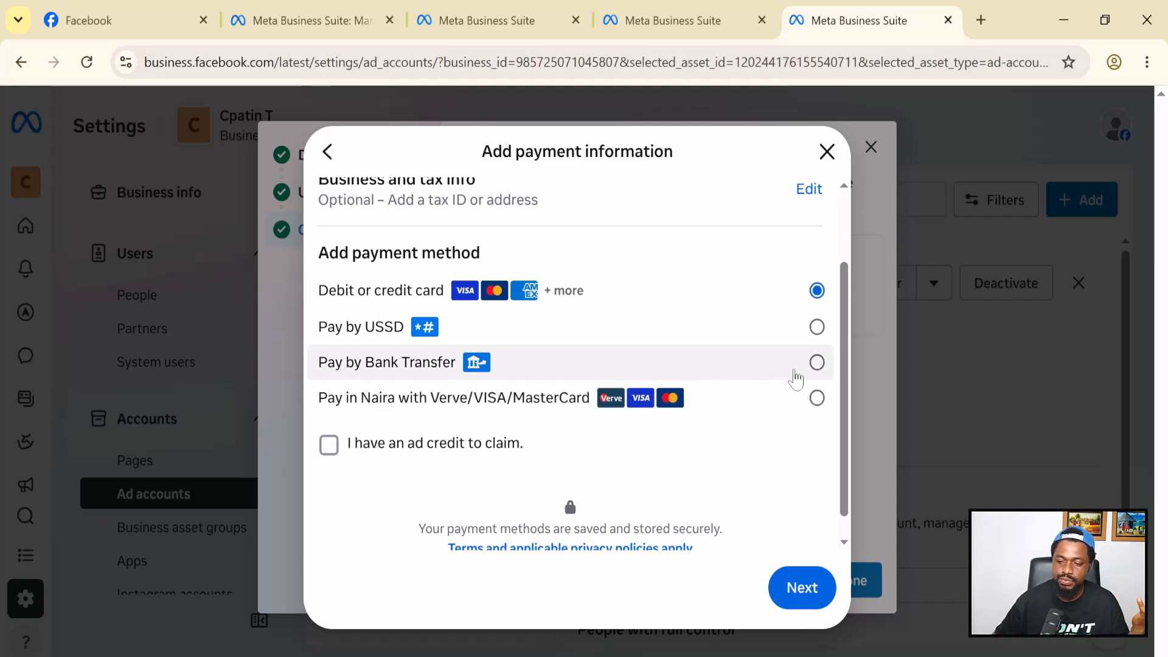
left_click(818, 363)
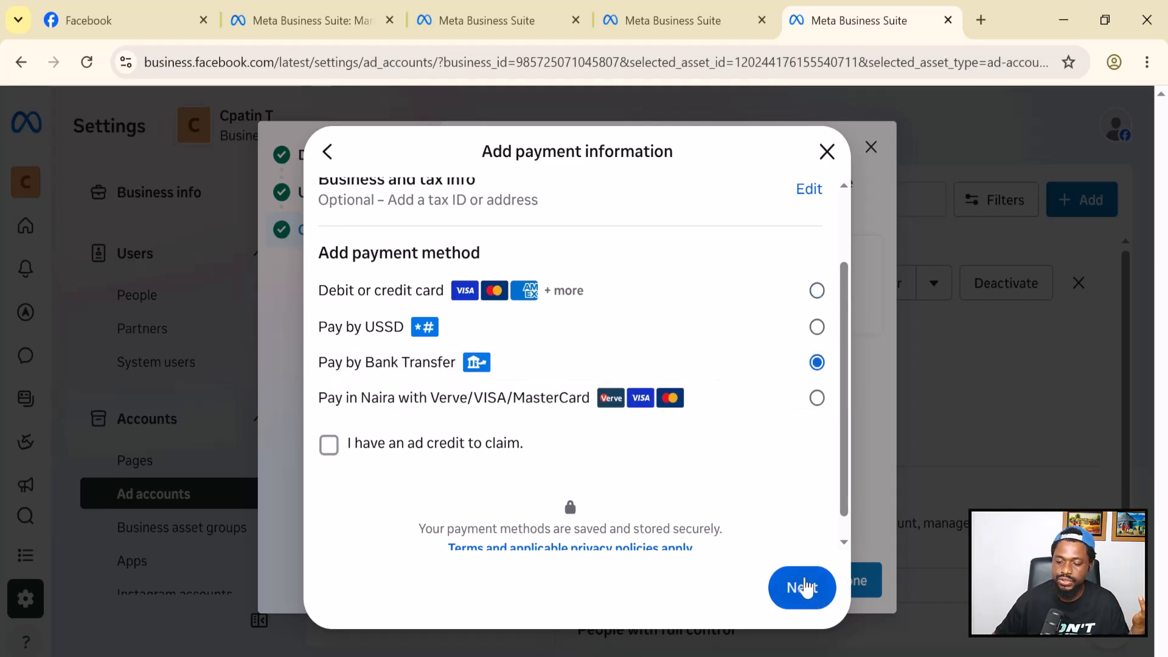
left_click(808, 590)
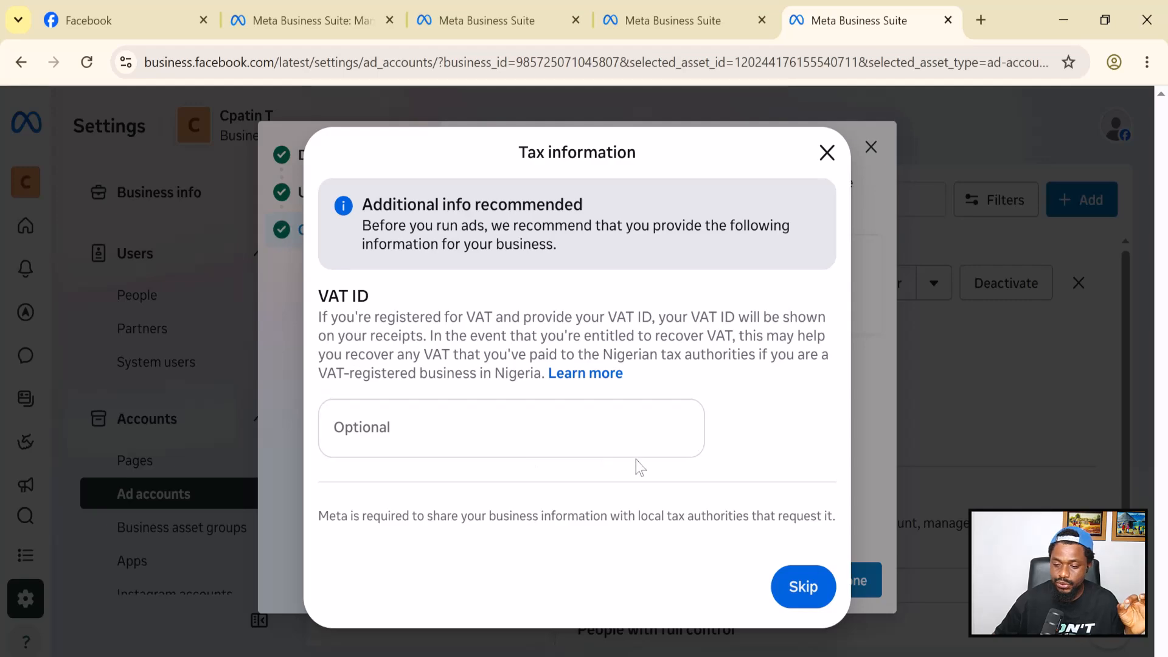
- Skip the VAT ID and top up ₦500.00 through a Pay by Bank Transfer invoice
left_click(813, 591)
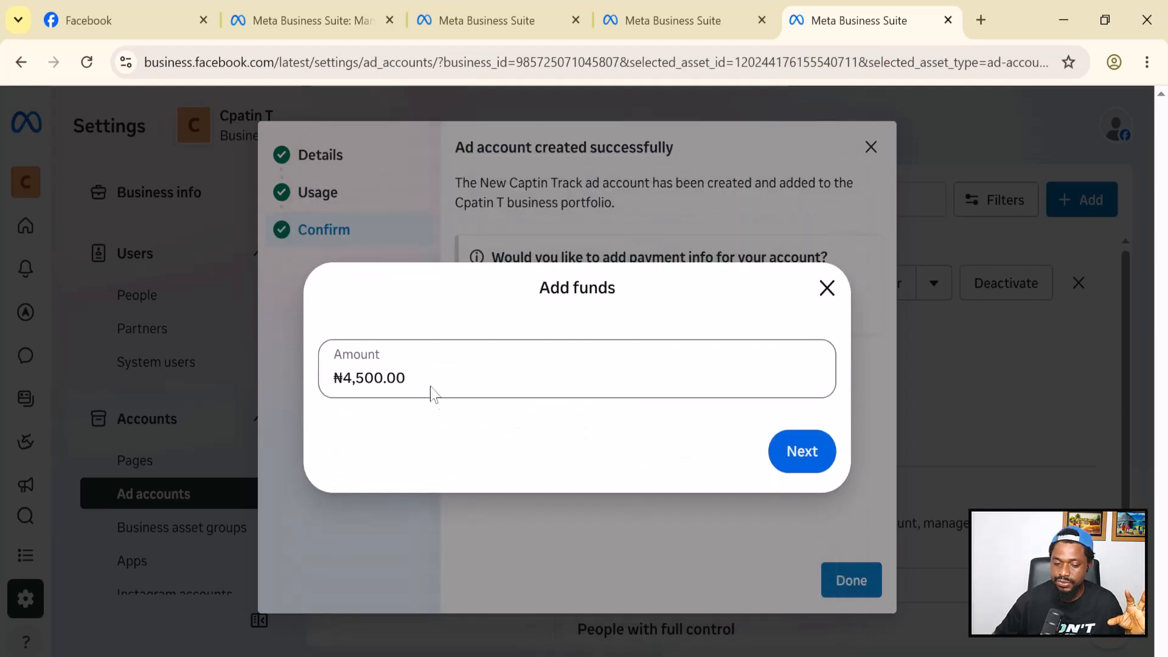
key("shift+Left")
key("BackSpace")
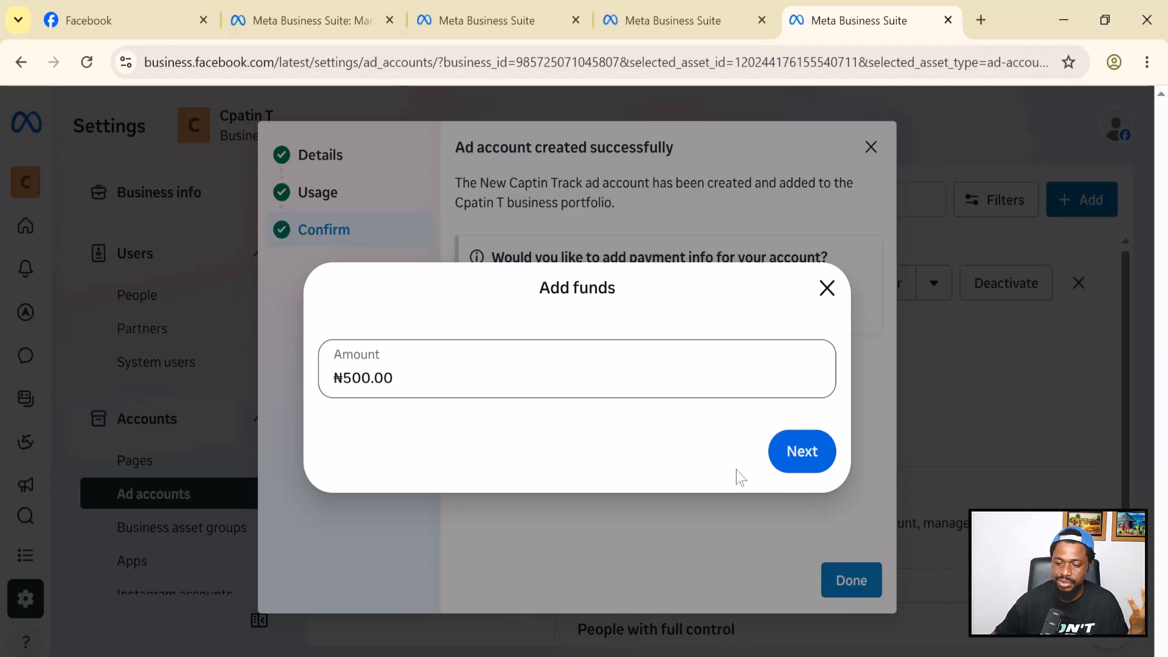
left_click(803, 453)
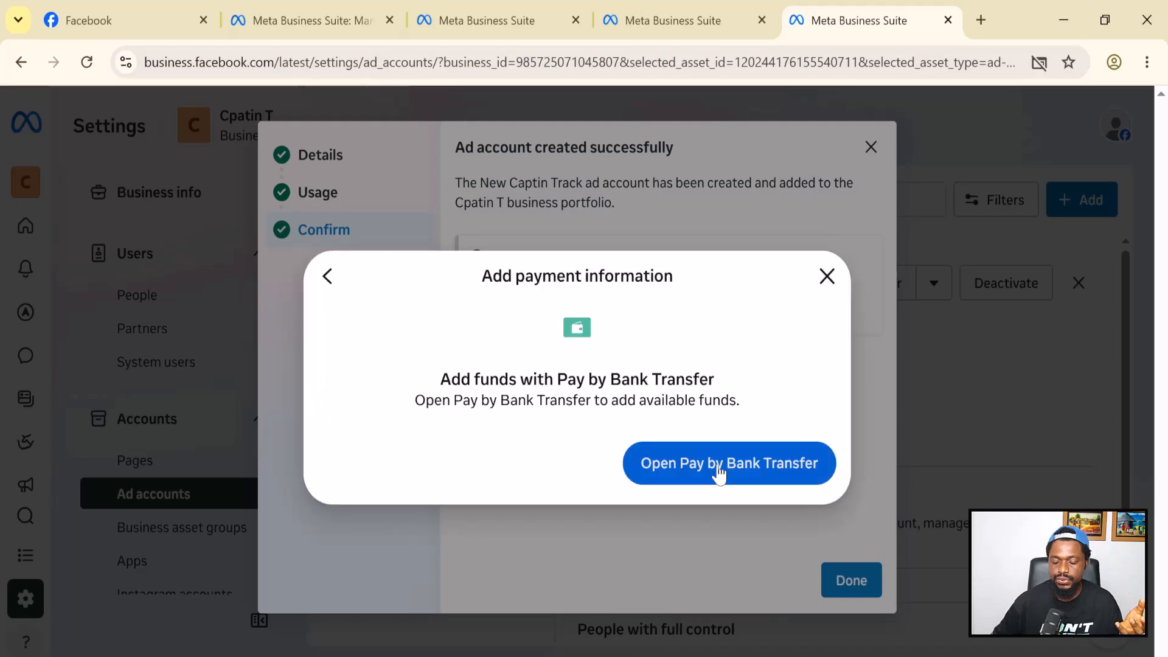
left_click(713, 475)
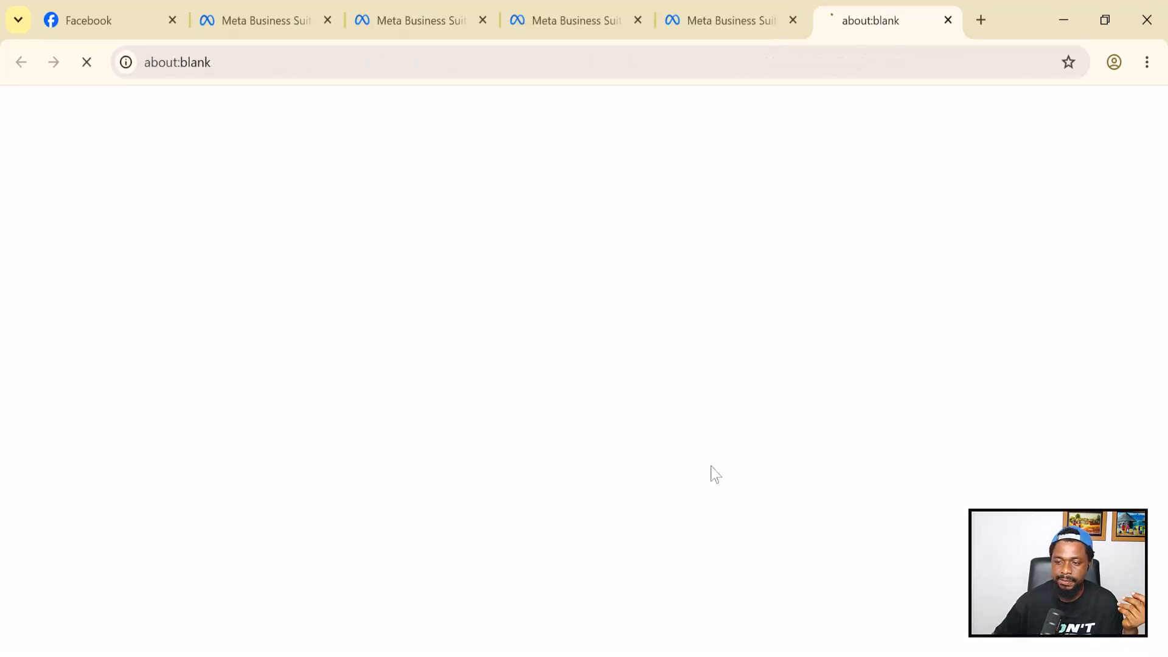
scroll(570, 486, "down", 2)
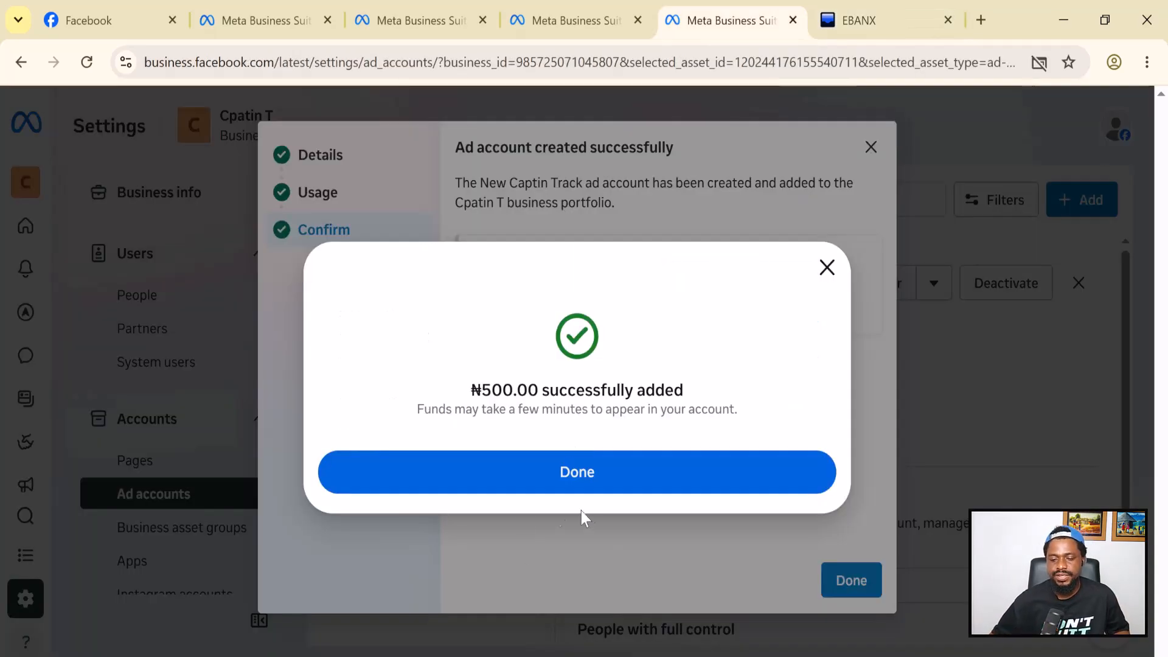
- Dismiss the funding and ad-account-created confirmations with Done
left_click(569, 480)
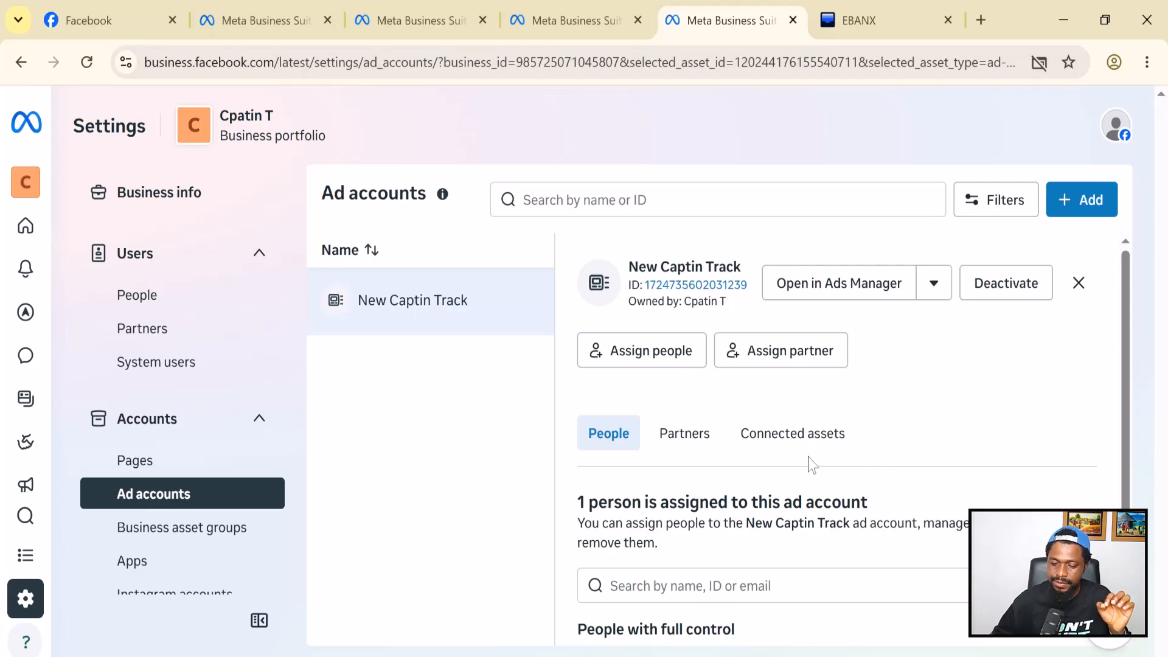
scroll(812, 466, "down", 1)
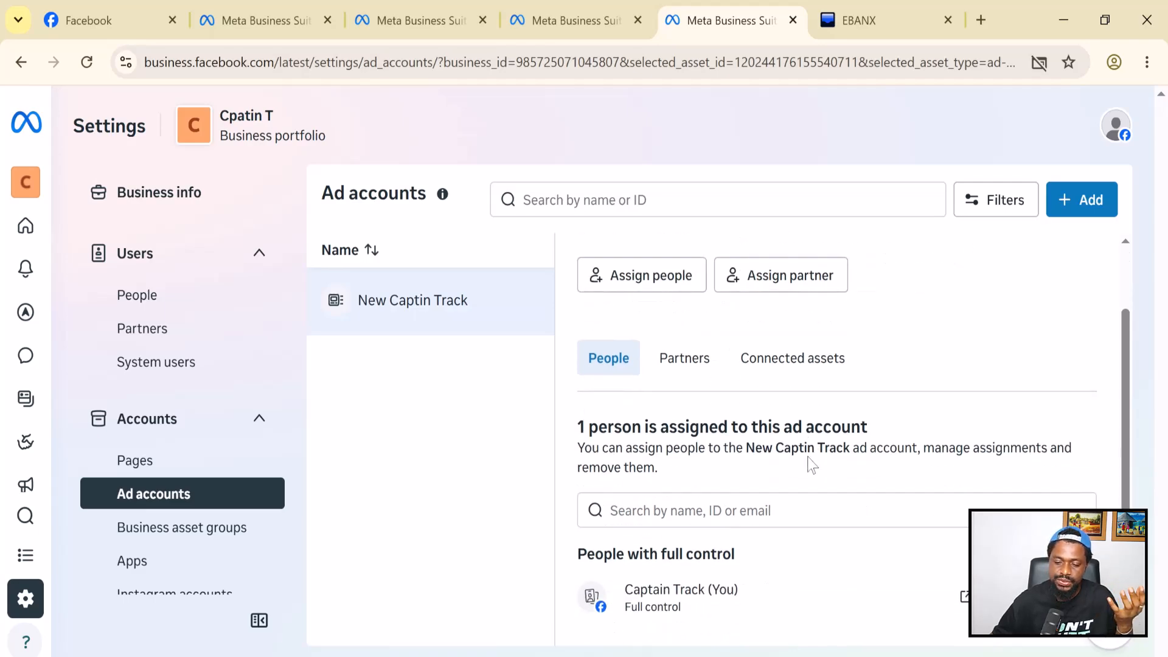
scroll(812, 466, "up", 1)
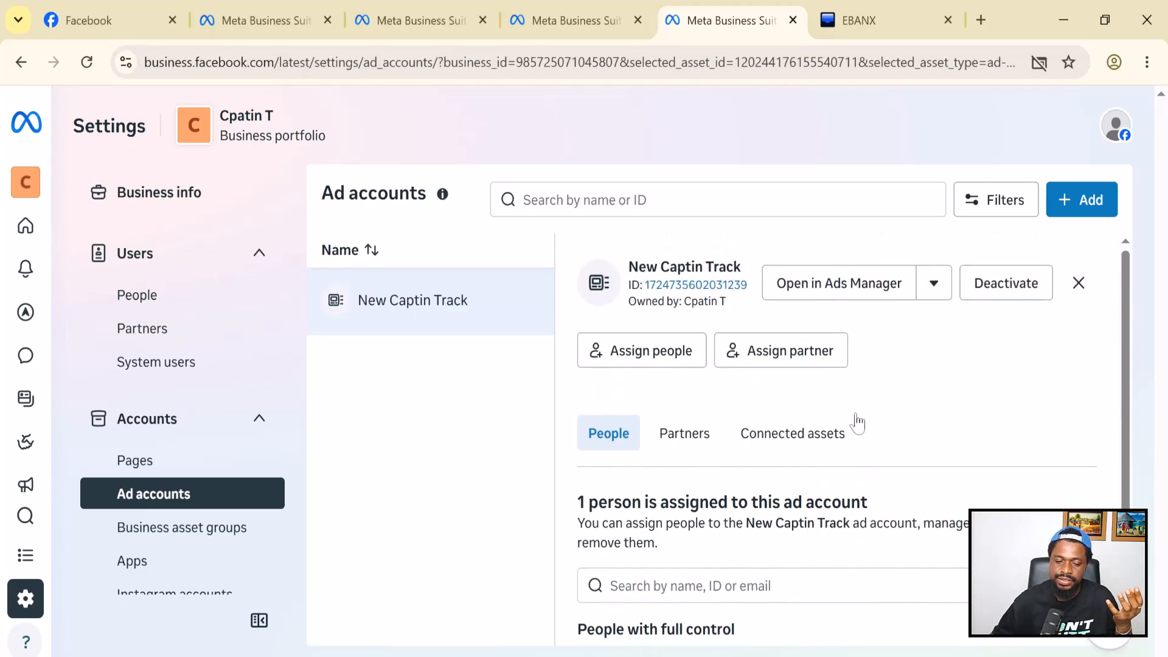
- View the portfolio's Pages settings, which show no Pages added yet
left_click(151, 467)
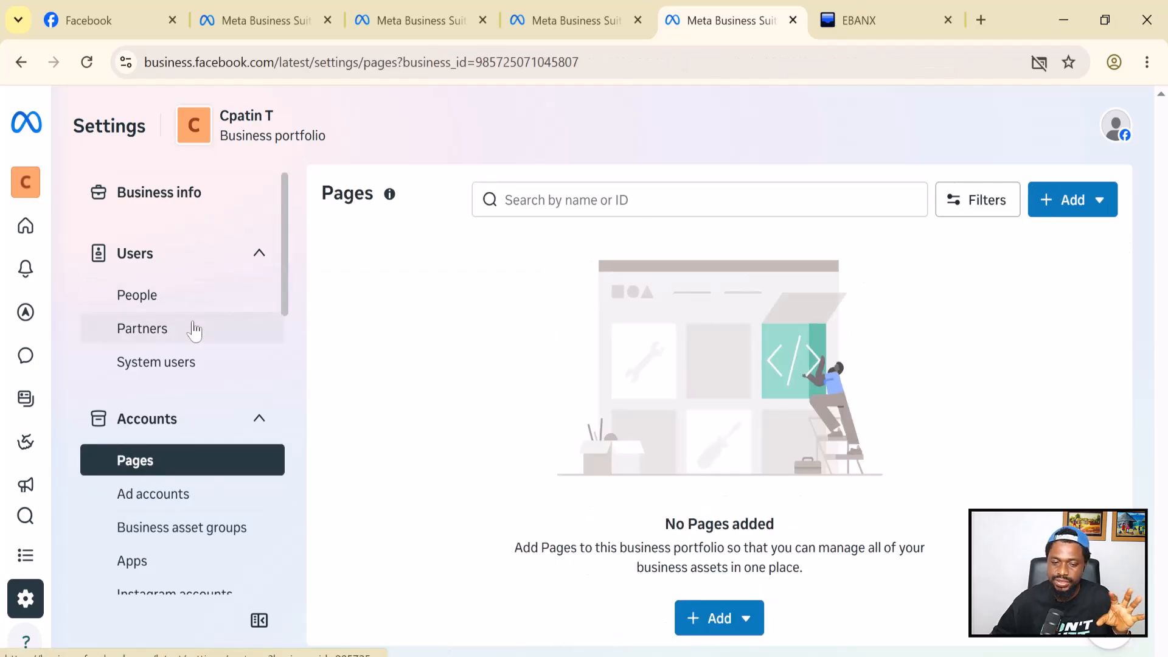
scroll(219, 404, "down", 5)
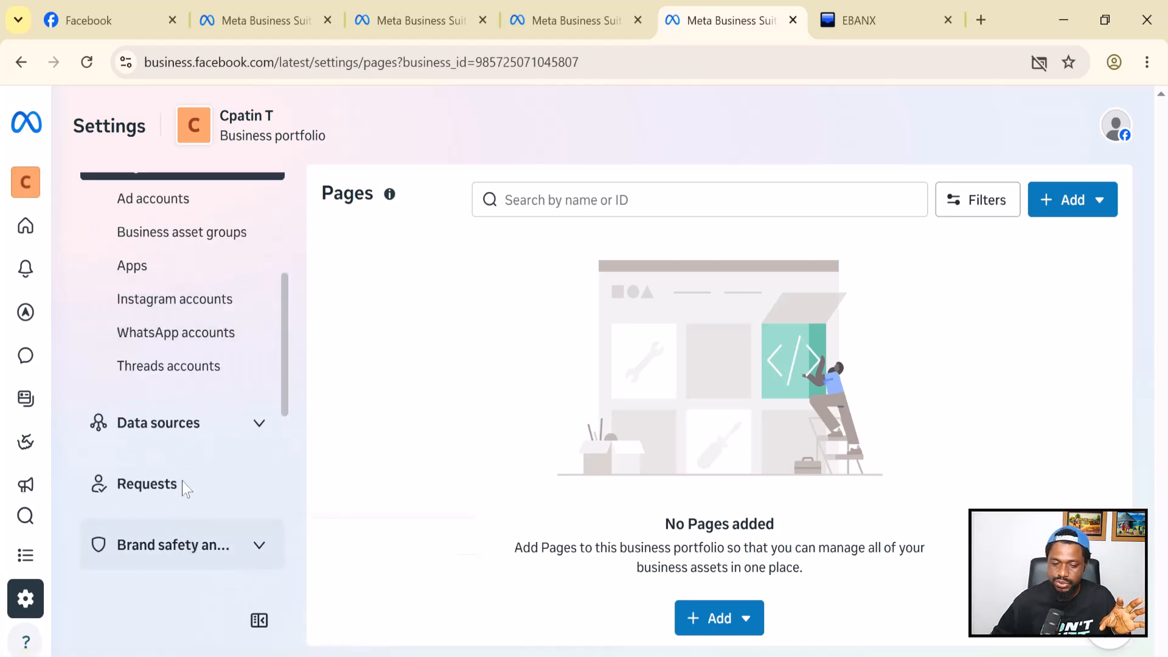
scroll(146, 451, "up", 2)
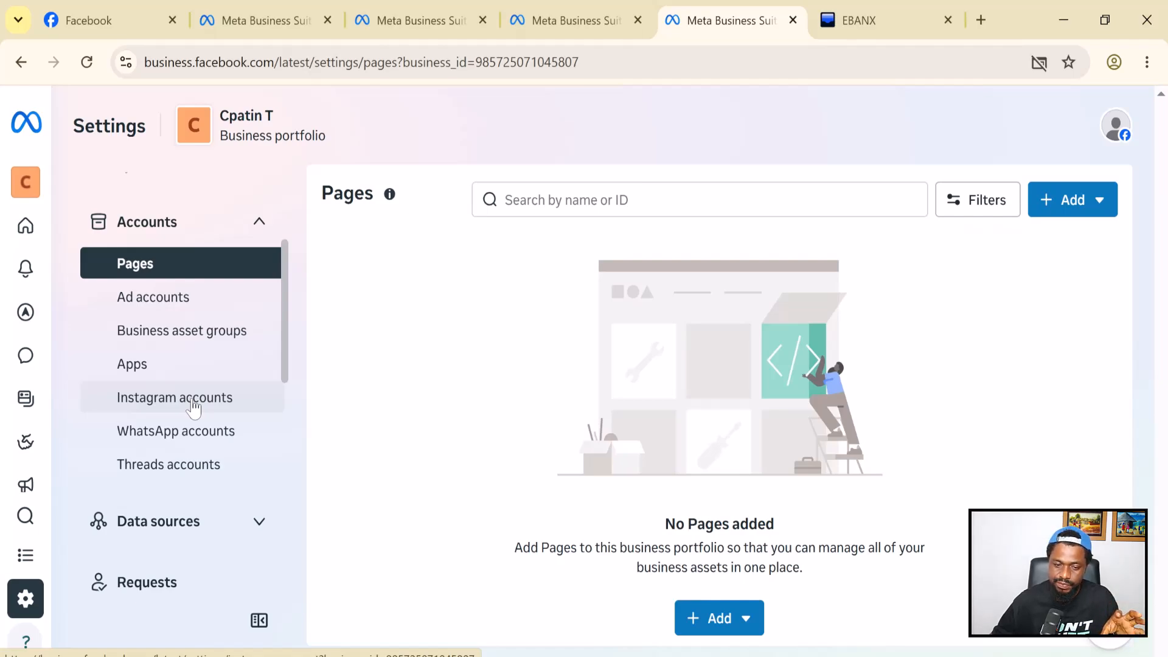
scroll(193, 406, "up", 3)
scroll(191, 407, "down", 3)
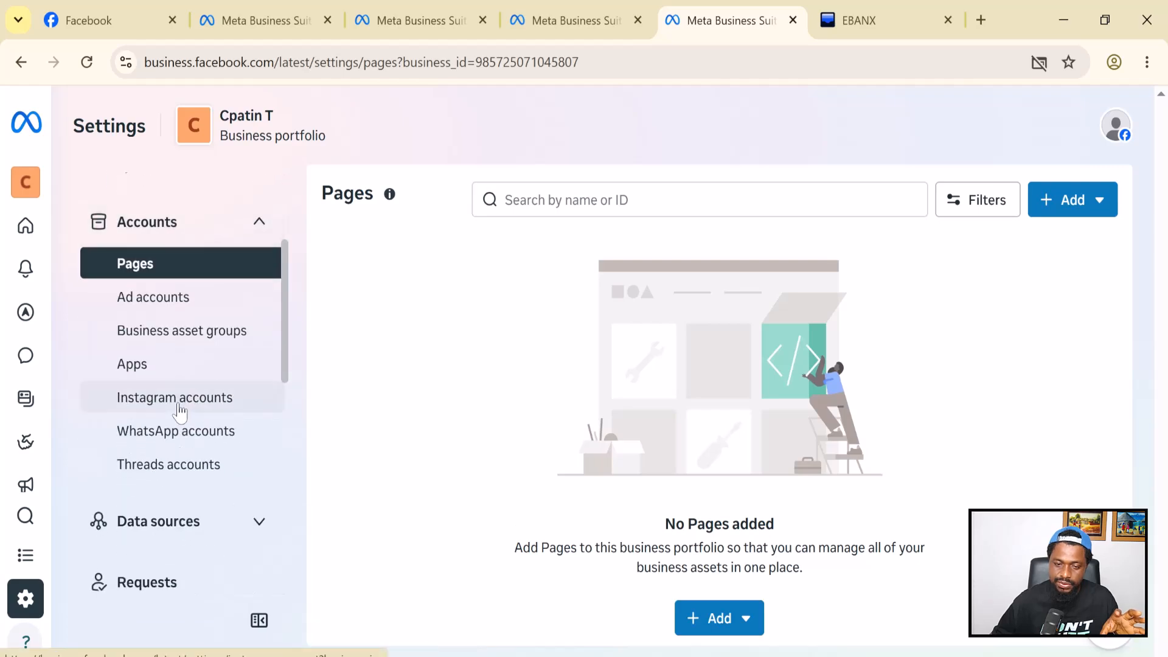
scroll(180, 412, "up", 2)
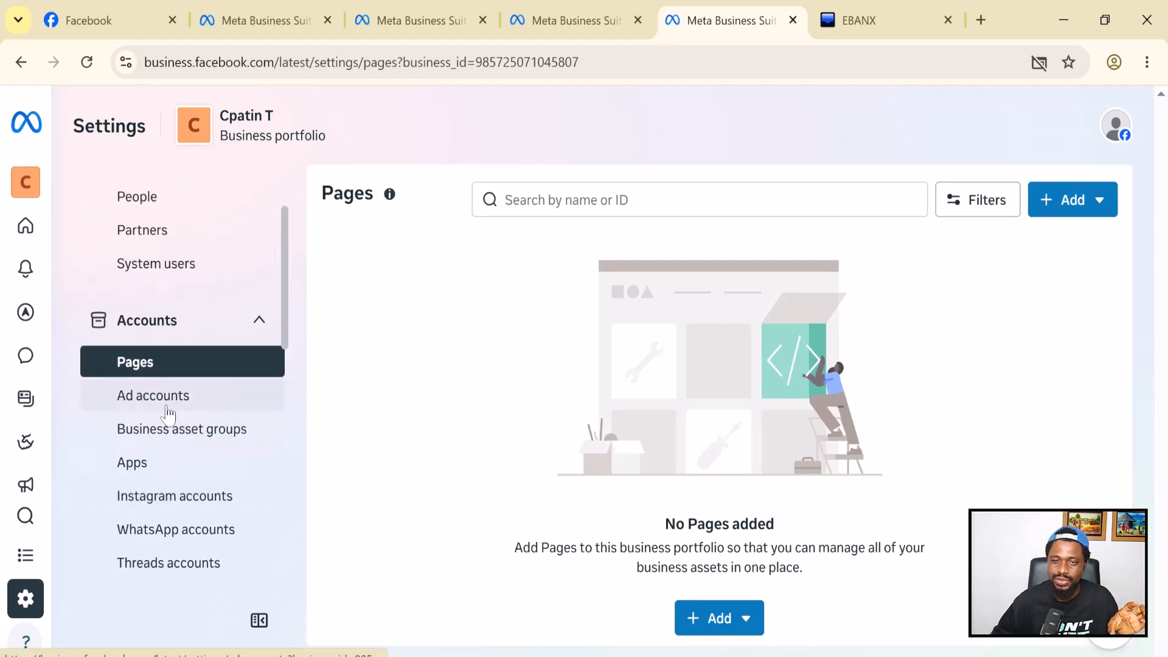
scroll(149, 501, "down", 1)
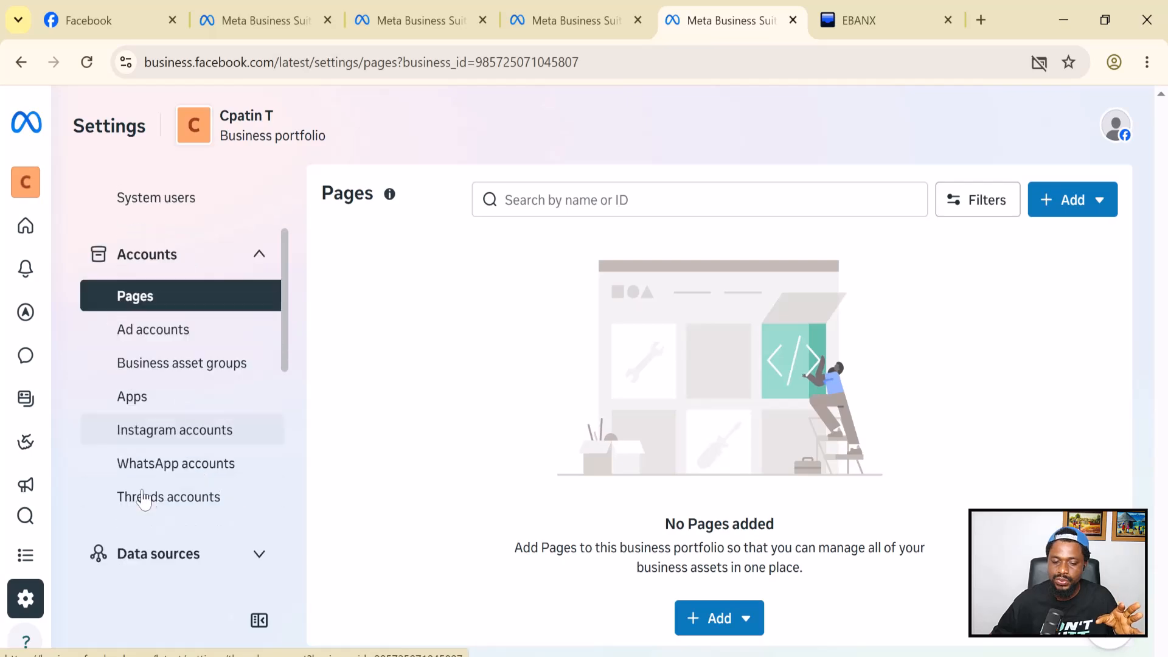
scroll(149, 501, "down", 1)
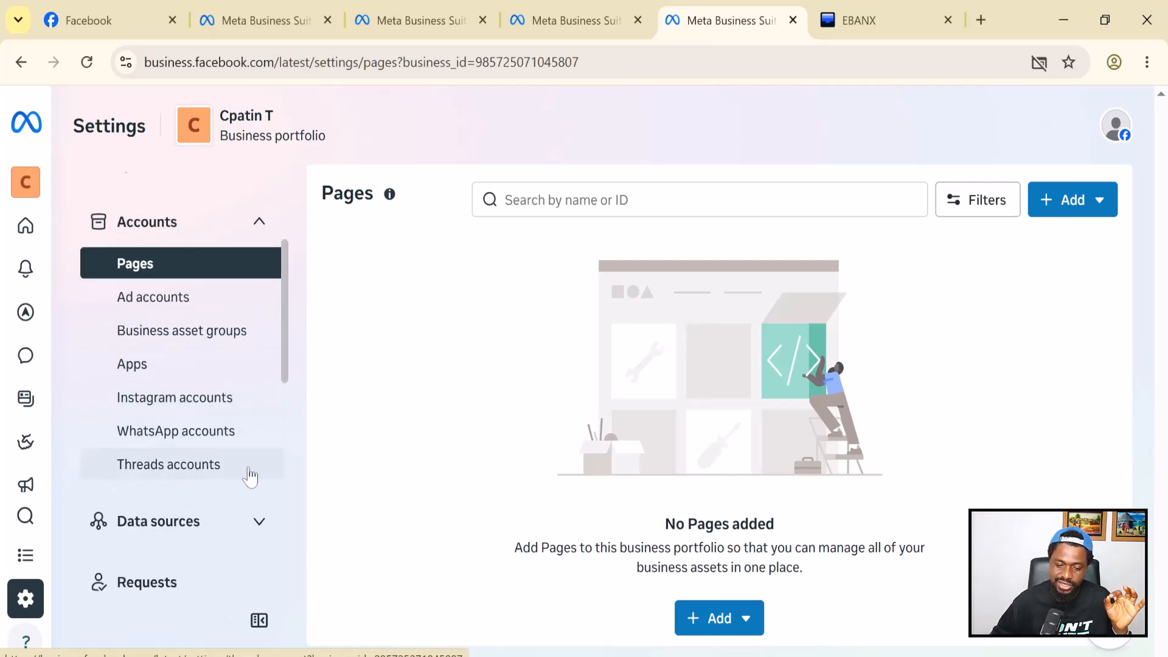
scroll(214, 480, "down", 3)
- Expand and browse the Data sources options in the Settings sidebar
left_click(263, 429)
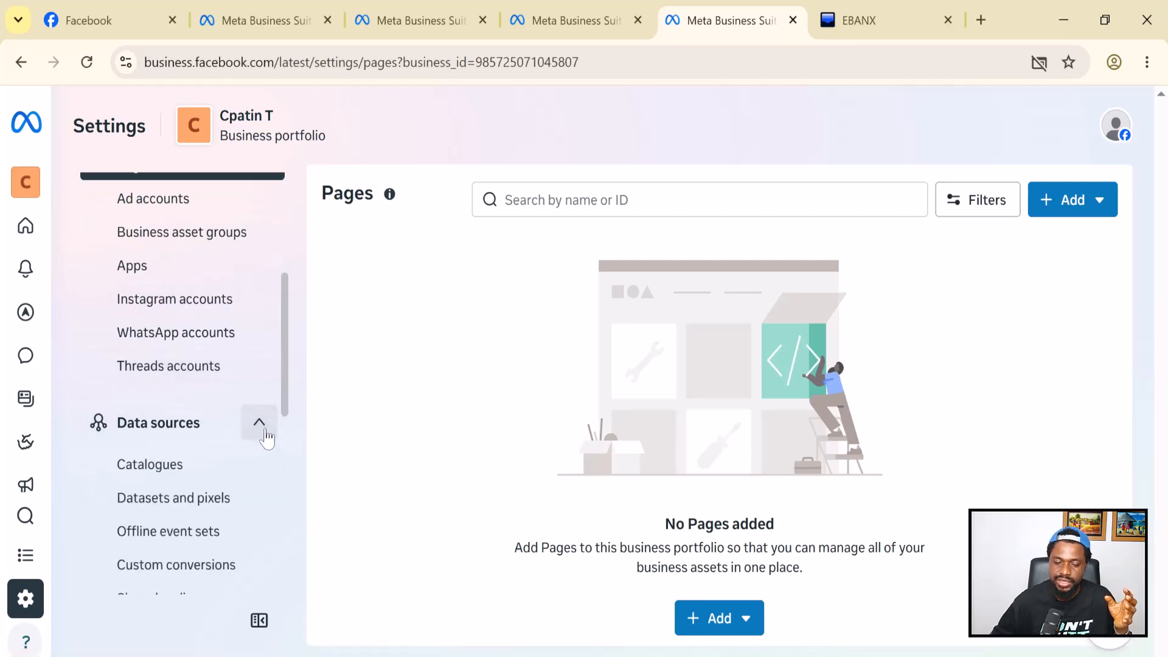
scroll(183, 450, "down", 3)
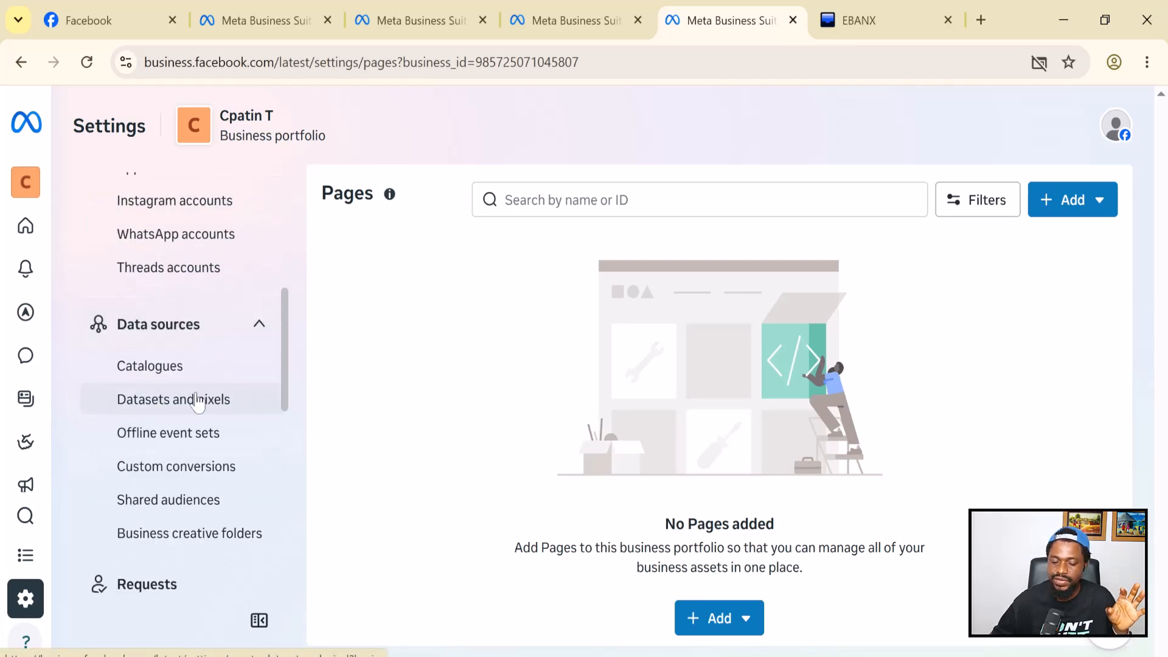
scroll(196, 400, "down", 3)
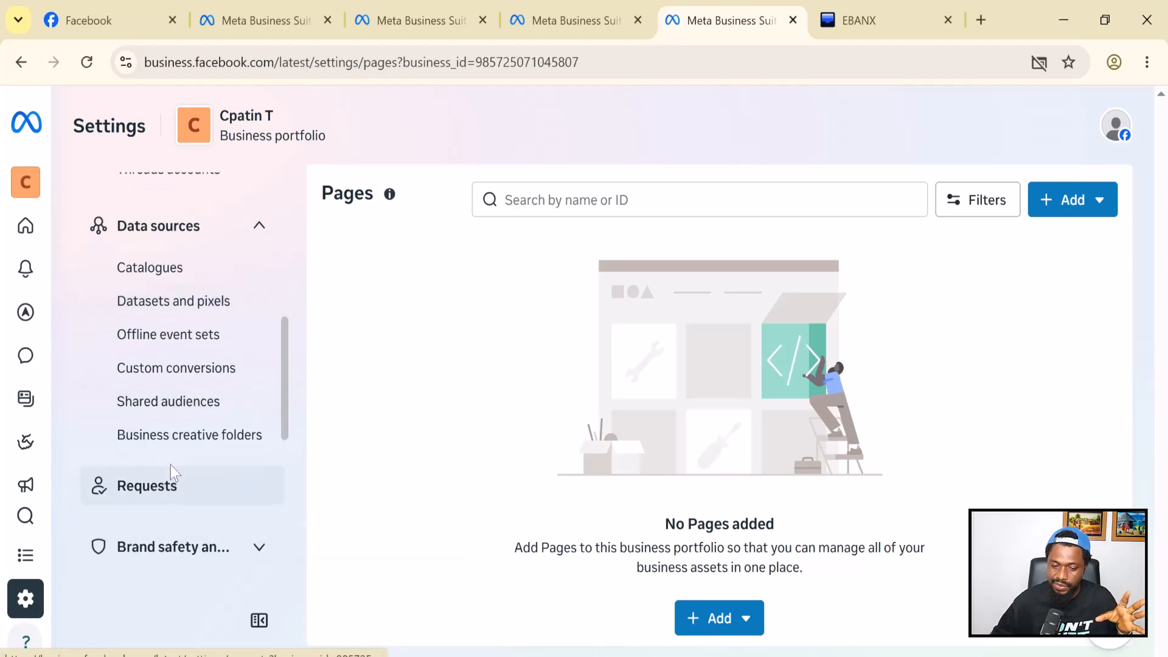
scroll(177, 468, "up", 5)
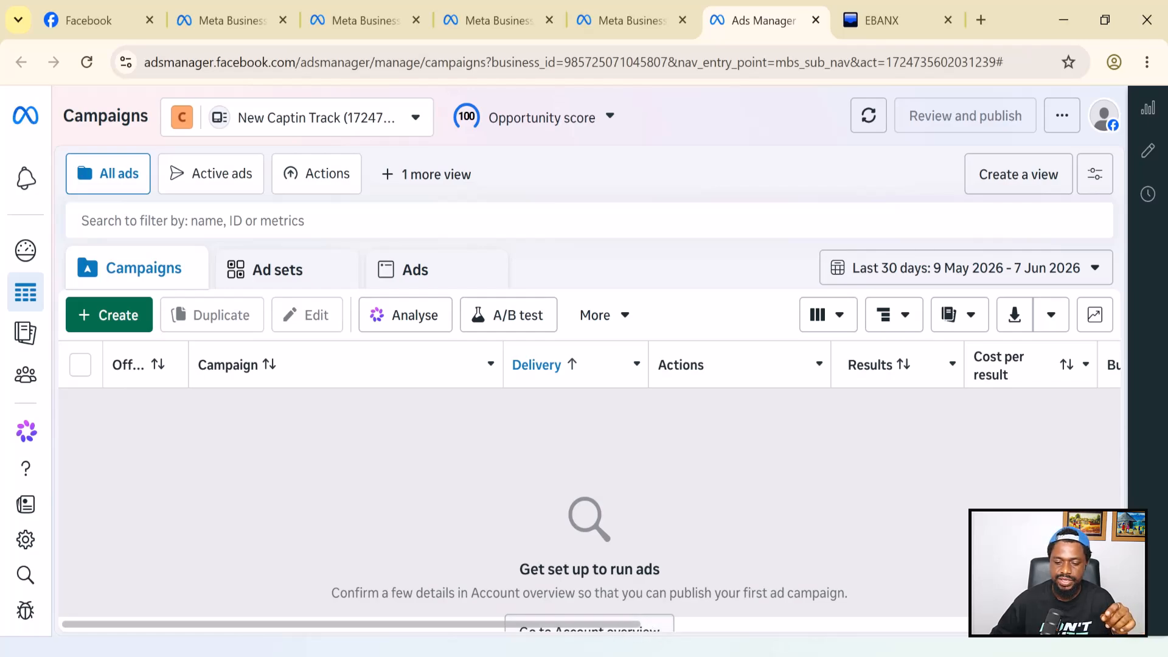
- Open the New Captin Track Account overview and review its checklist: Page and phone still pending
left_click(660, 622)
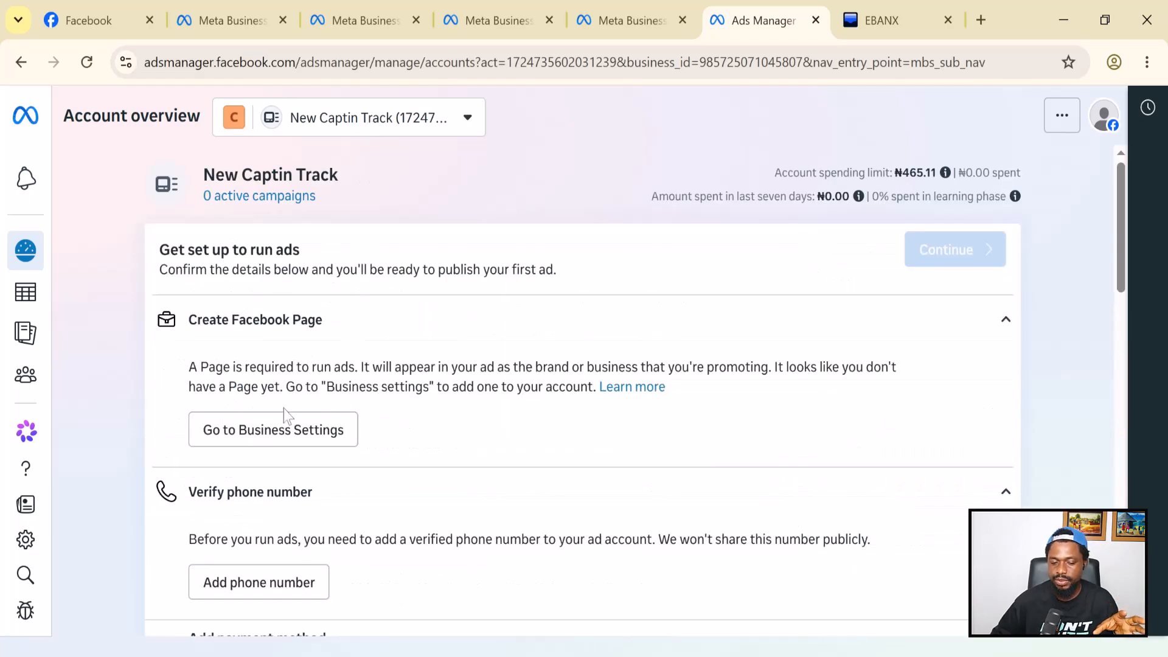
scroll(291, 438, "down", 2)
scroll(308, 514, "down", 2)
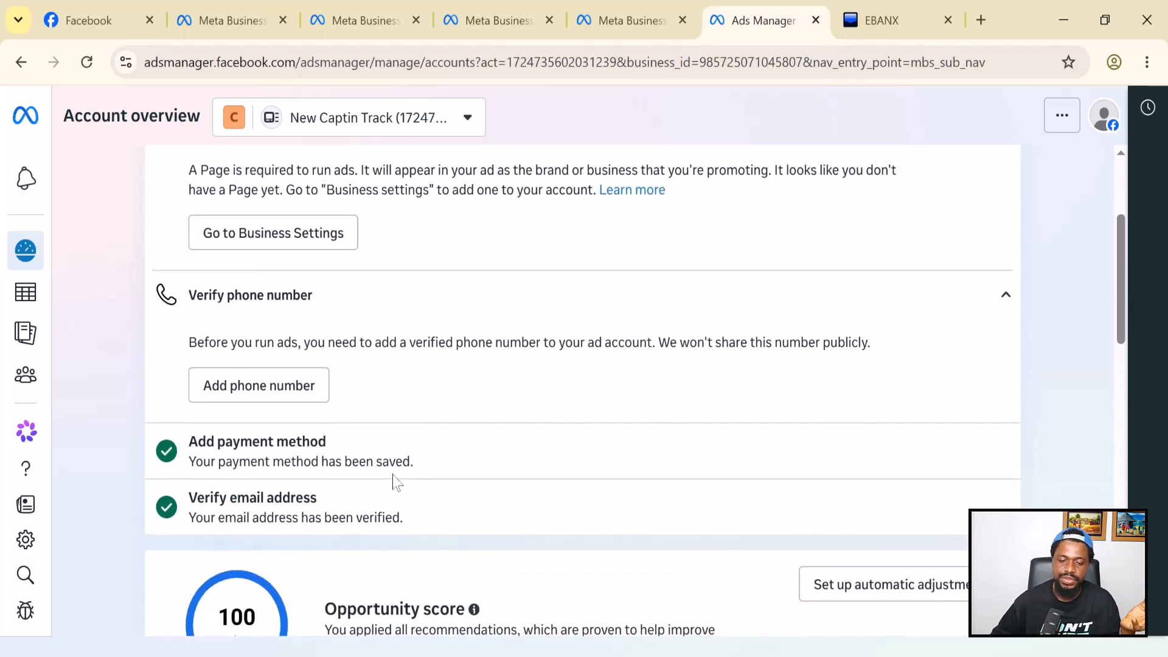
scroll(365, 478, "up", 2)
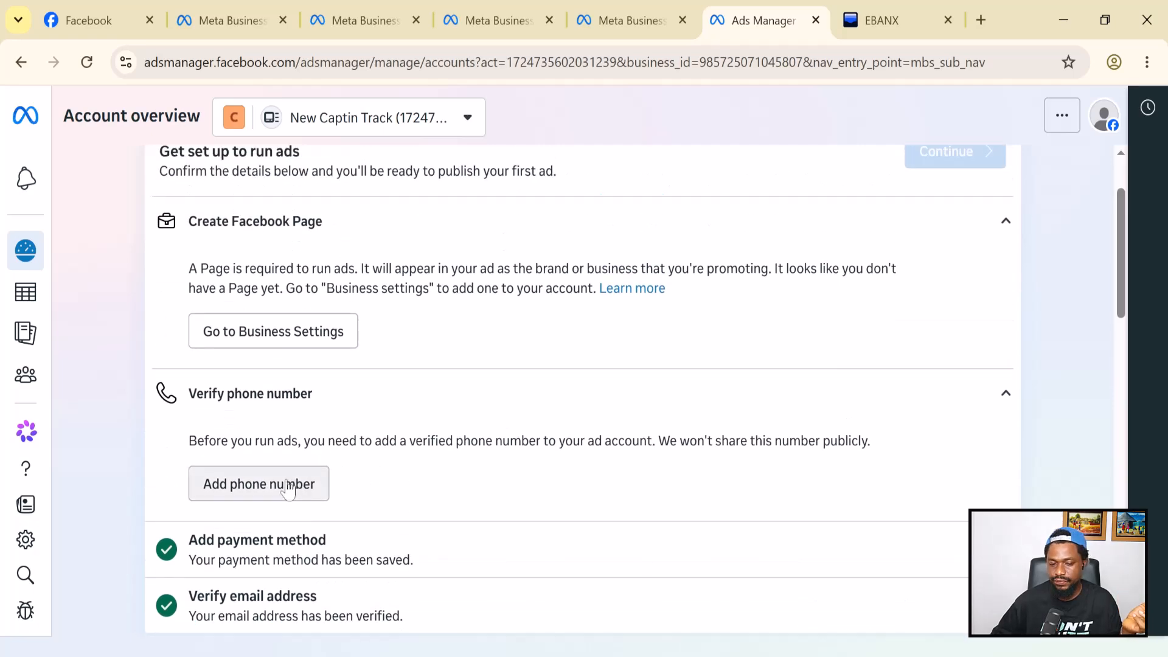
scroll(265, 460, "up", 2)
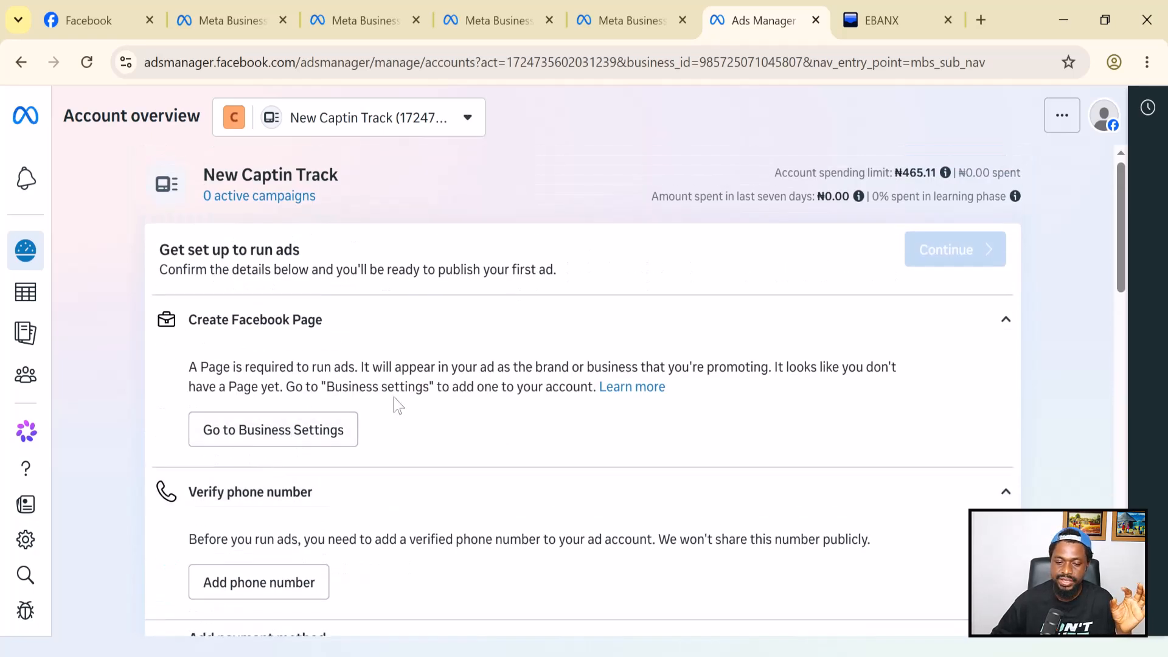
scroll(397, 404, "down", 2)
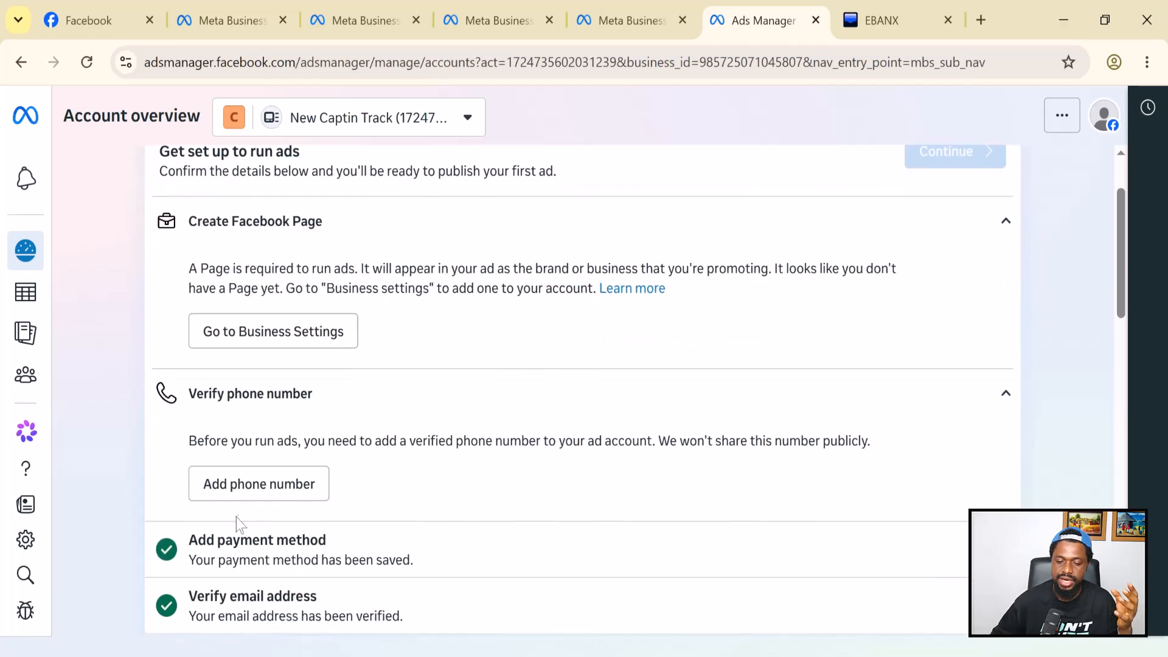
- Enter the ad account's phone number with Nigeria's +234 country code and submit it
left_click(265, 494)
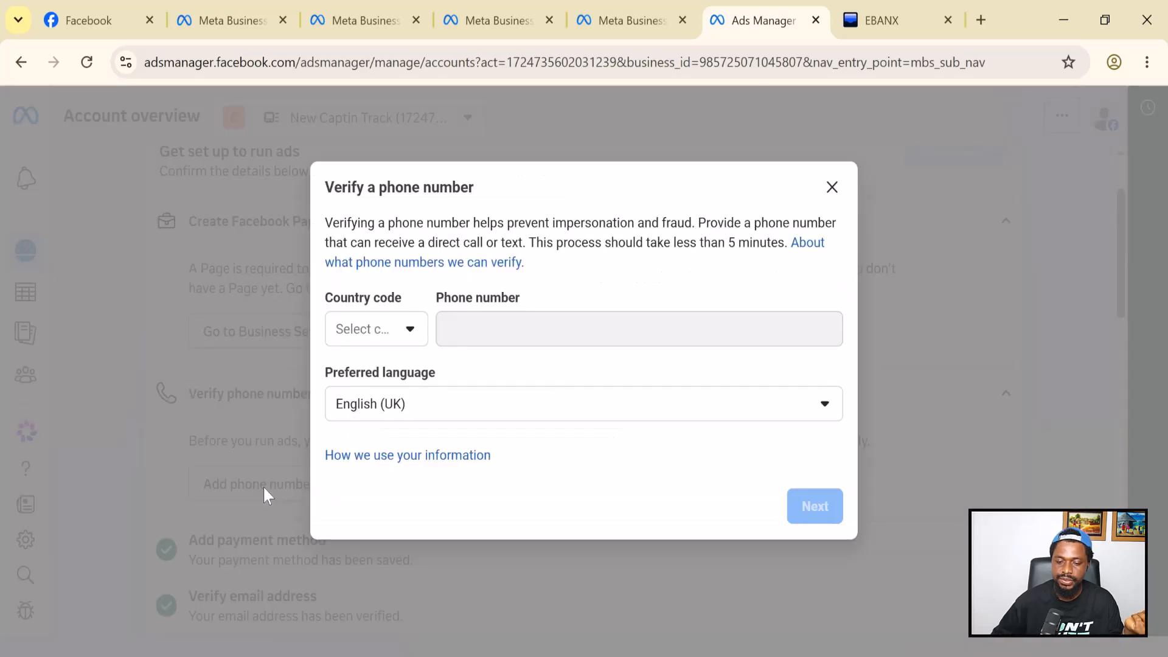
left_click(400, 342)
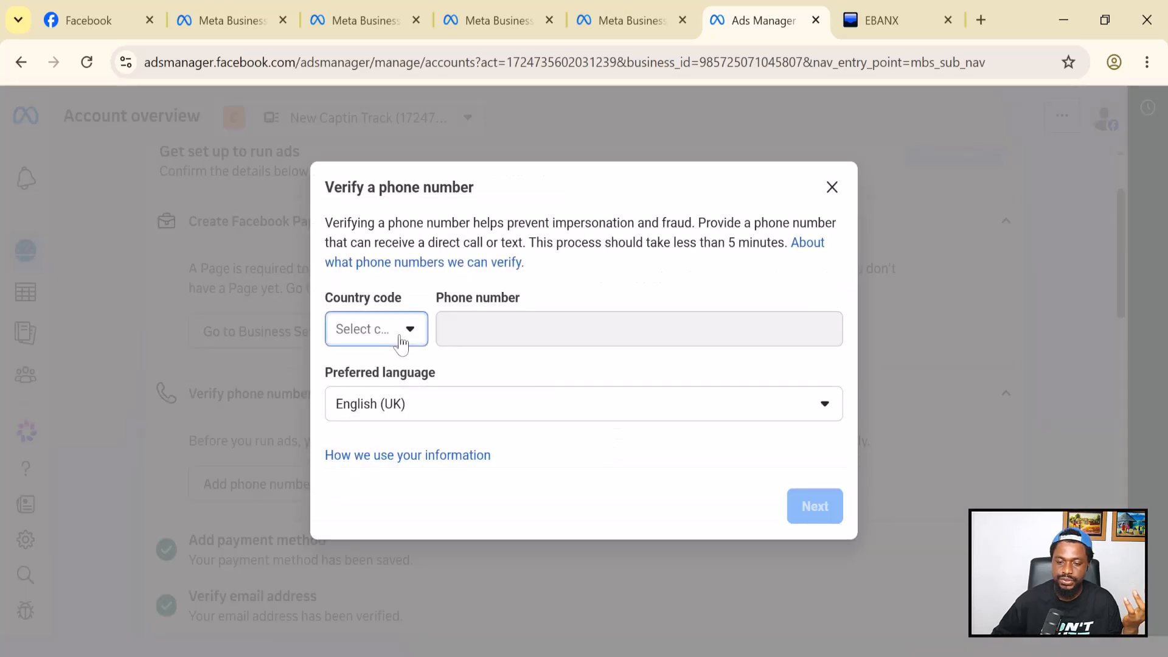
scroll(386, 454, "down", 5)
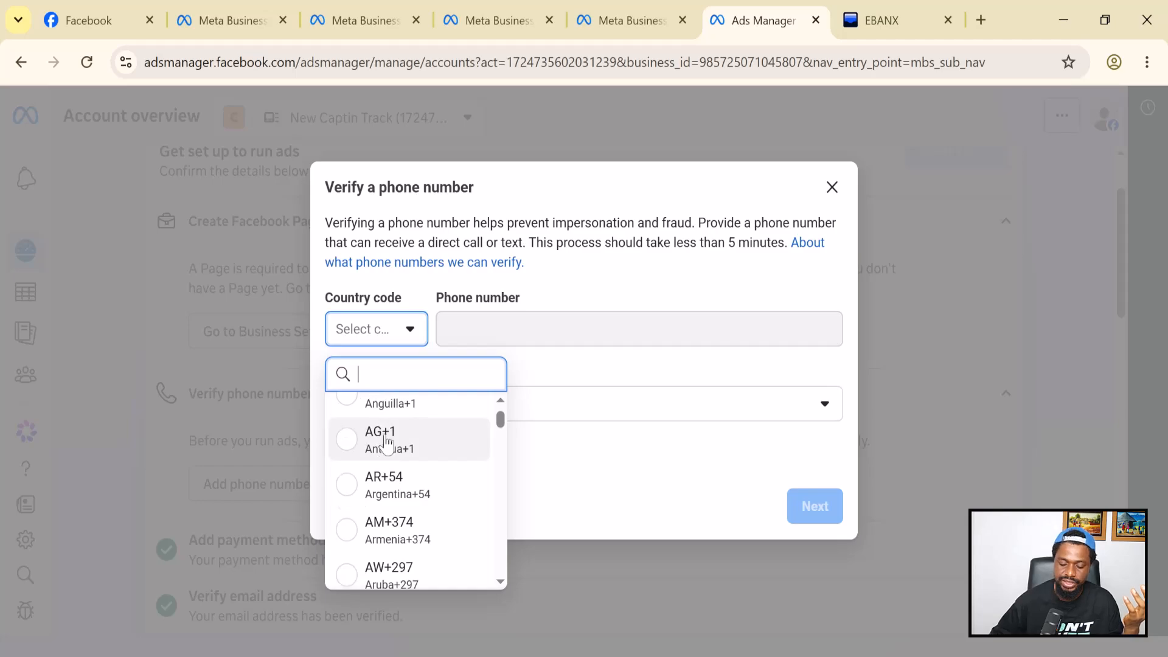
scroll(386, 447, "up", 4)
type("n")
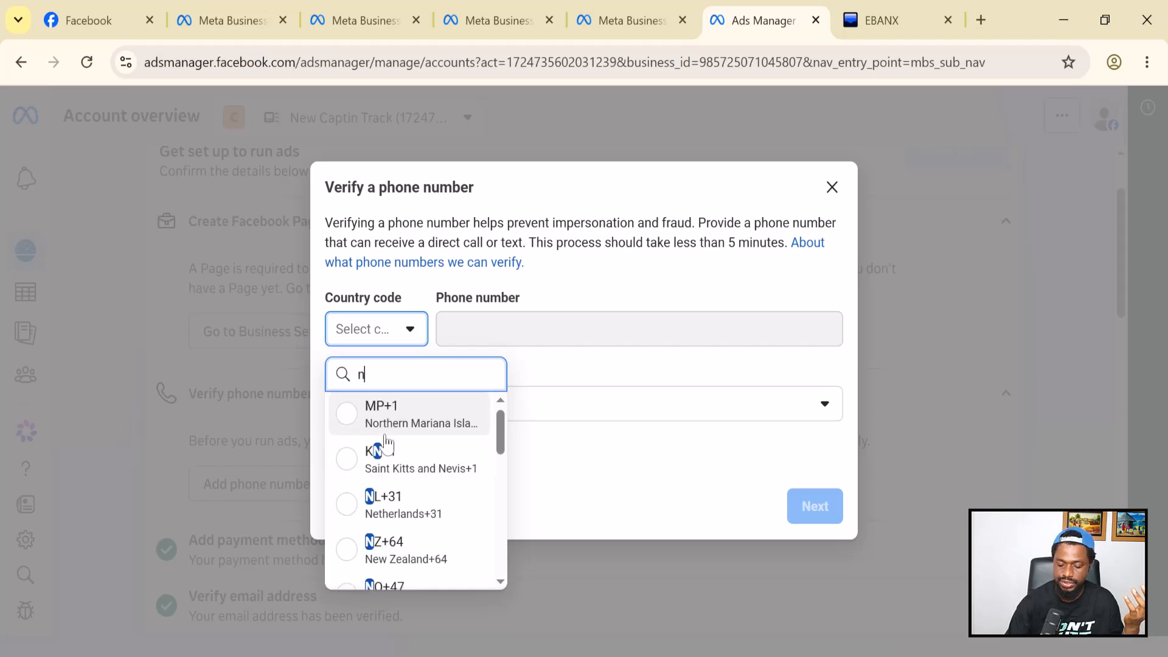
type("ig")
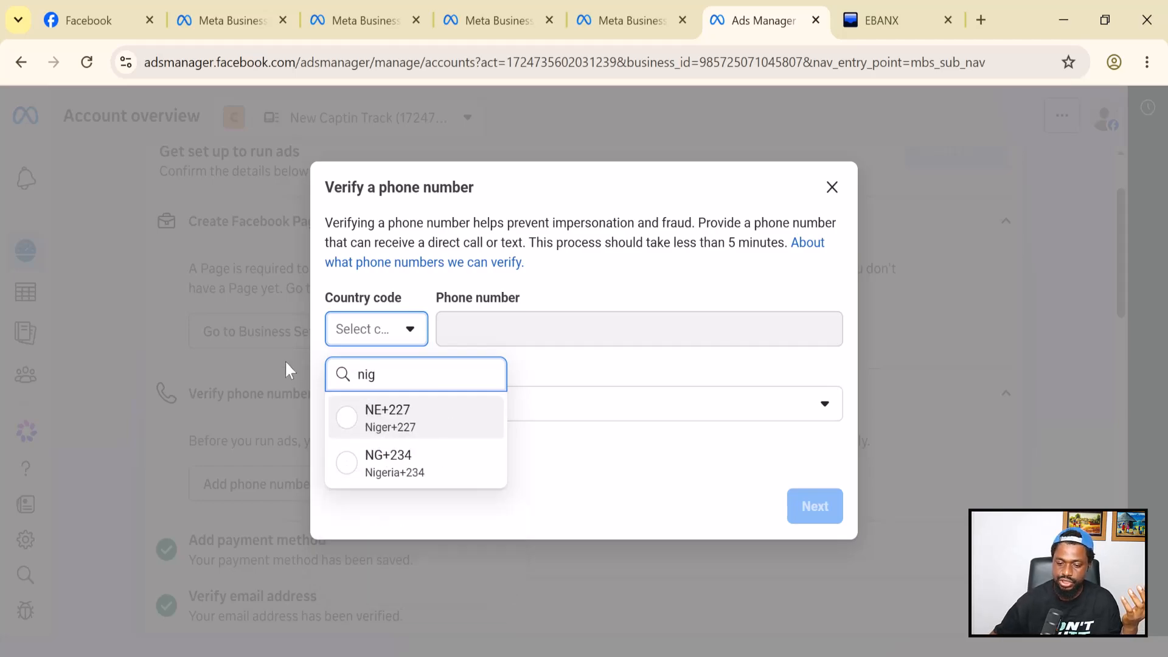
left_click(383, 462)
left_click(516, 346)
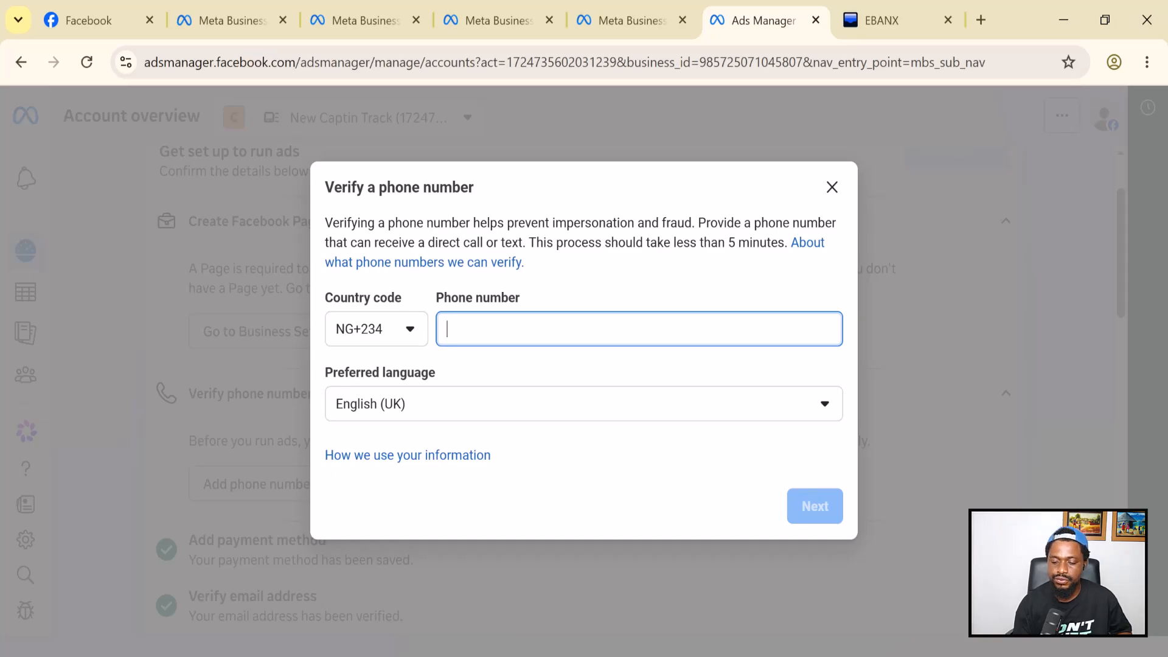
key("ctrl+v")
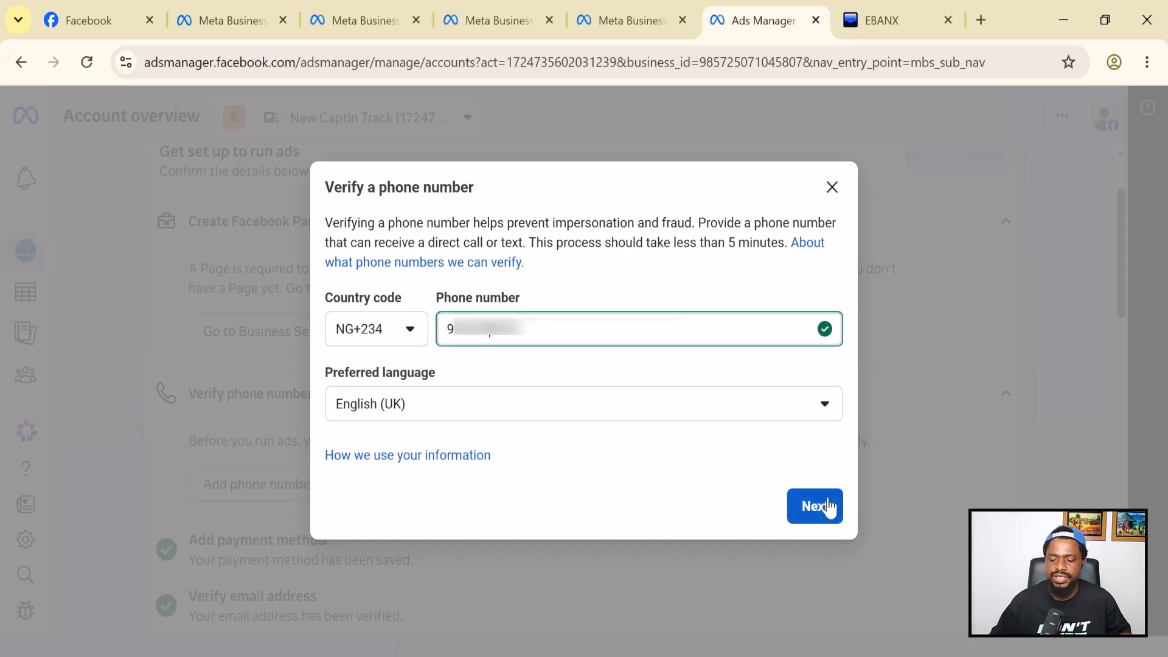
left_click(819, 509)
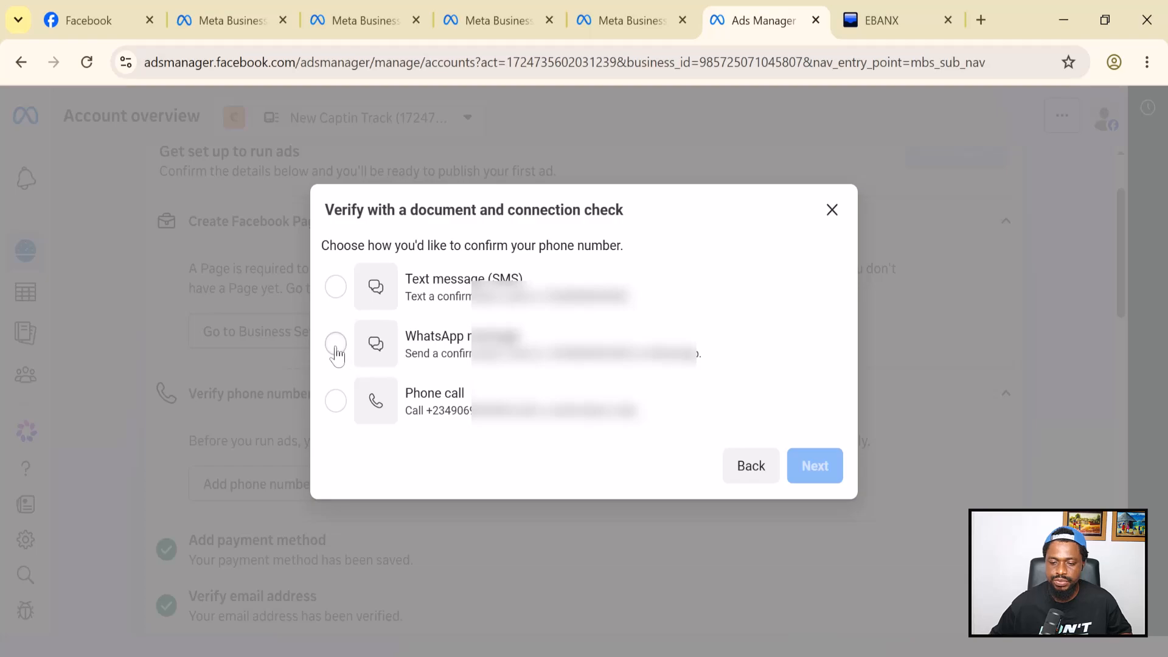
- Confirm the number with a code received by WhatsApp message and close the verified notice
left_click(336, 345)
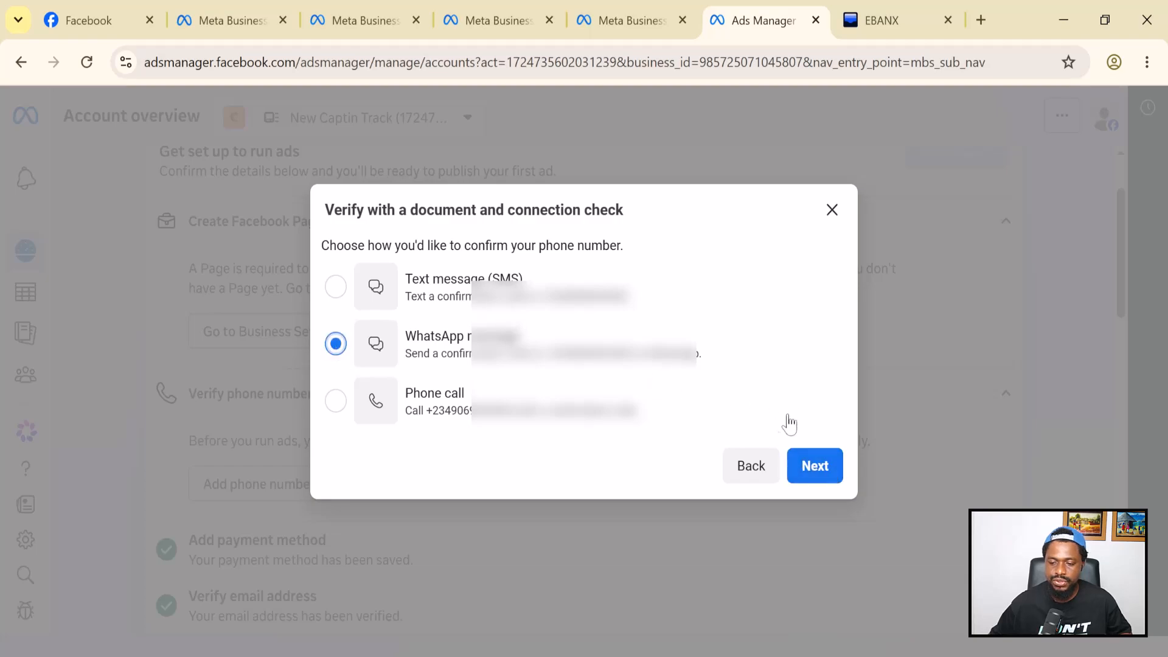
left_click(819, 472)
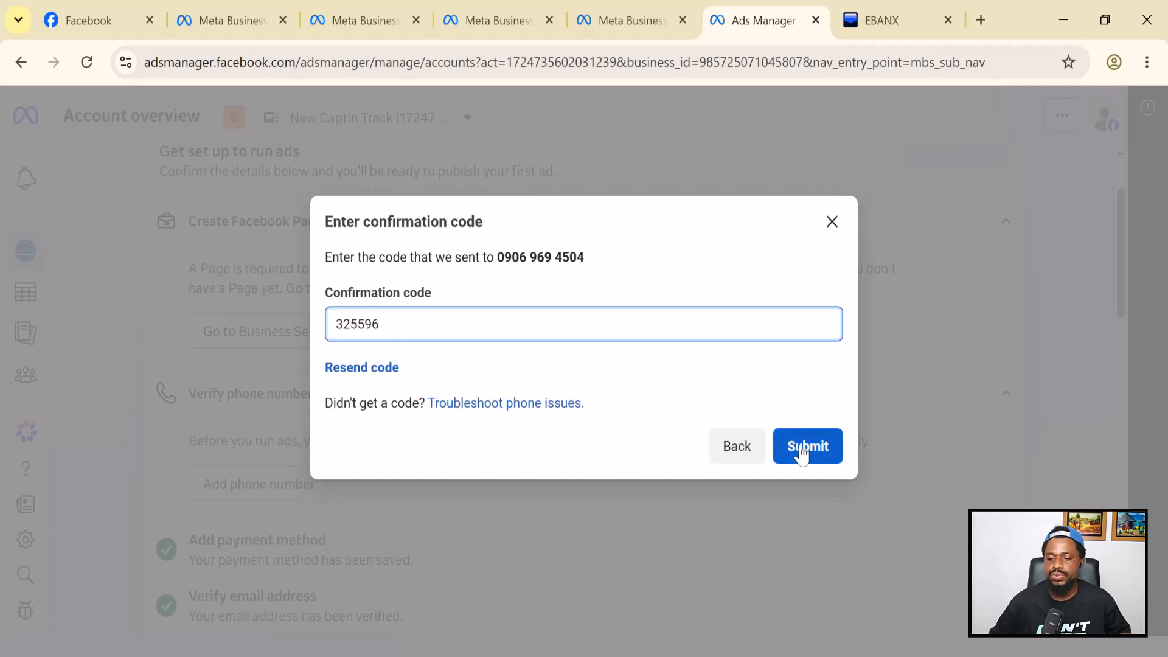
left_click(803, 451)
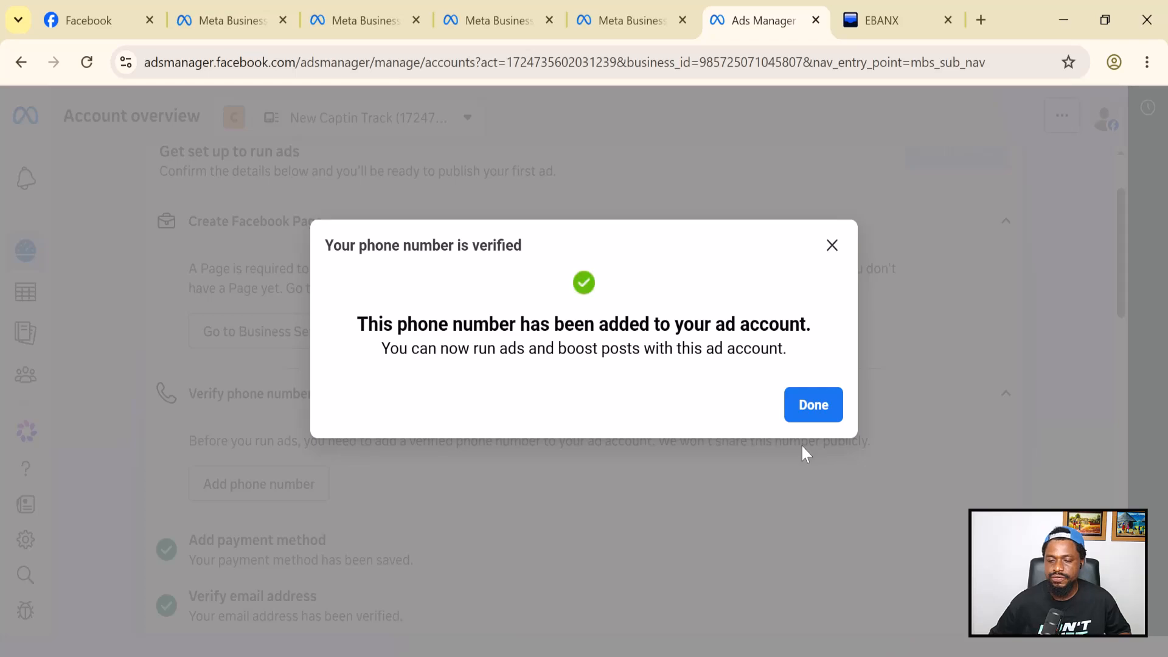
left_click(802, 409)
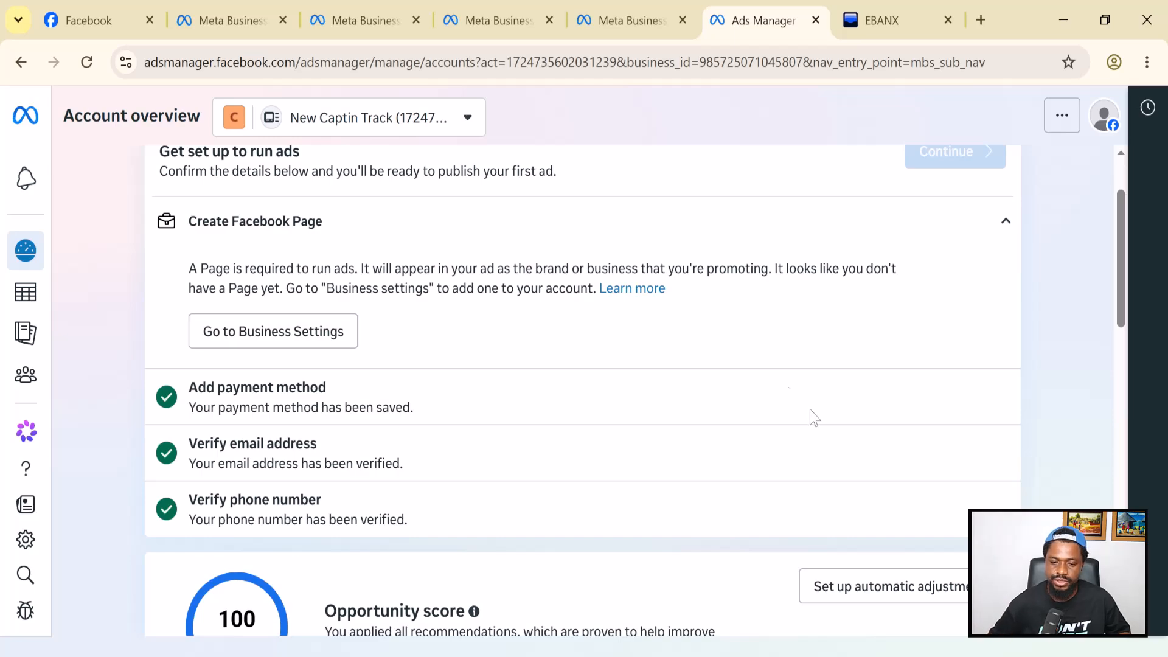
- In Business Settings, add an existing Facebook Page by pasting its URL and choosing Captain Track
left_click(256, 341)
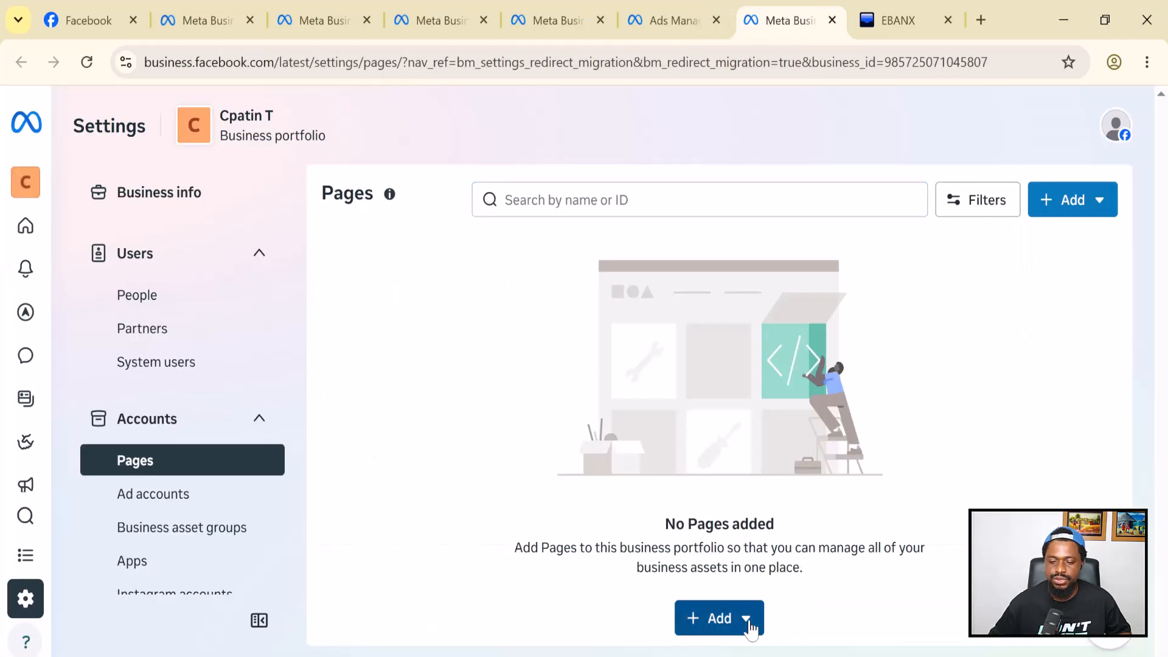
left_click(749, 622)
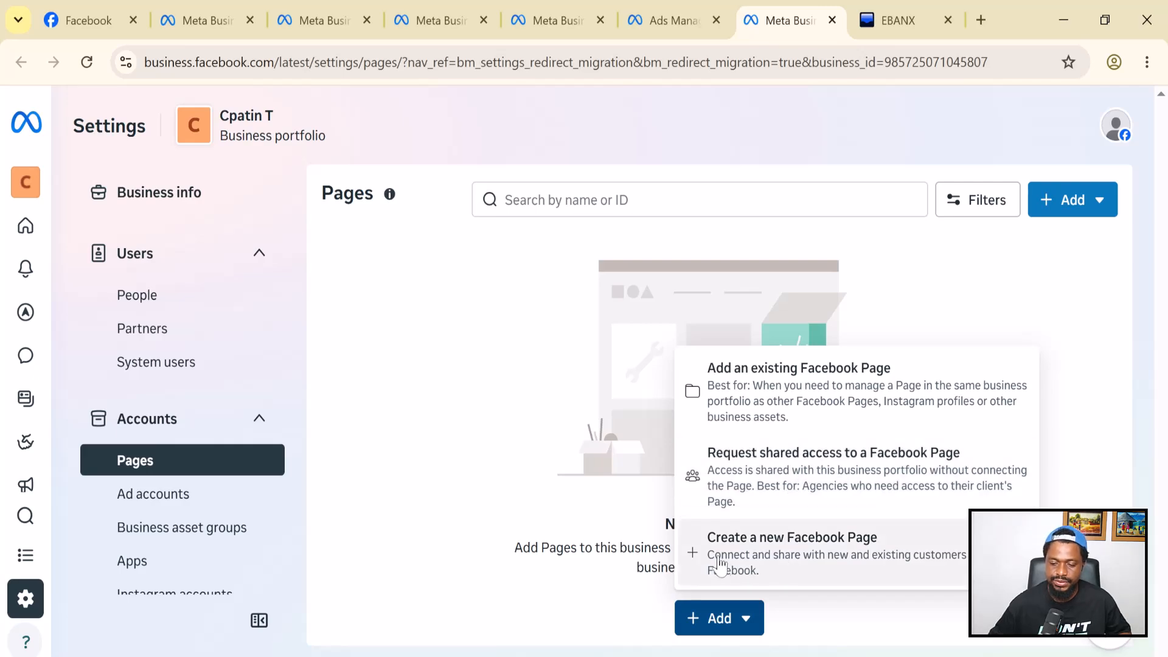
left_click(769, 416)
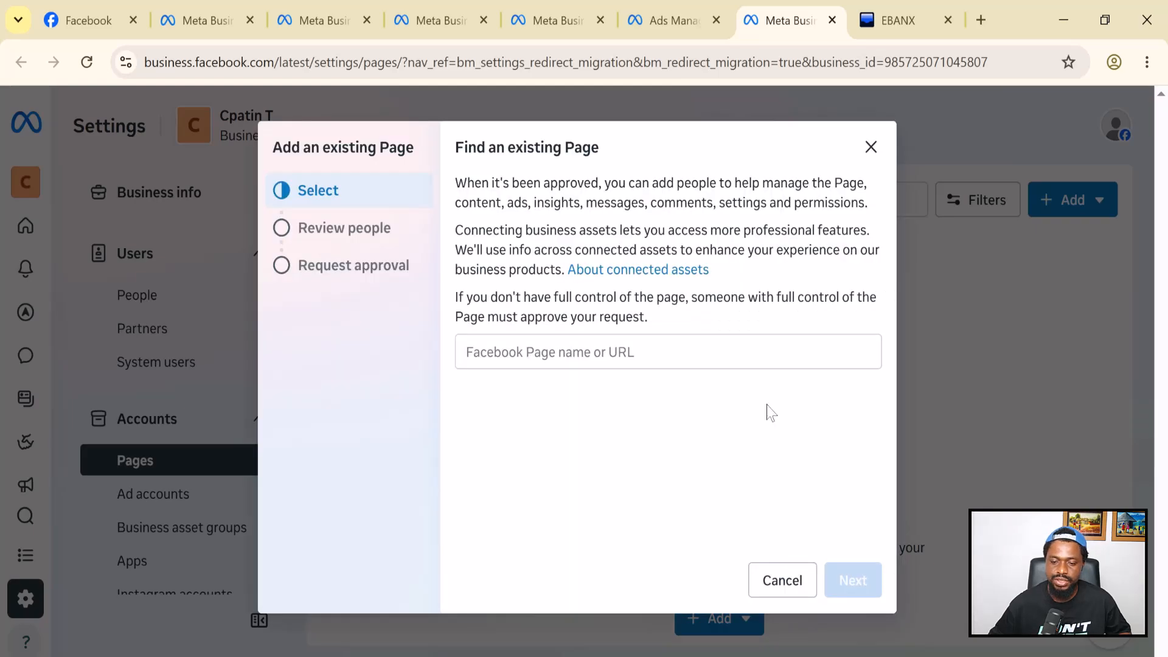
right_click(616, 355)
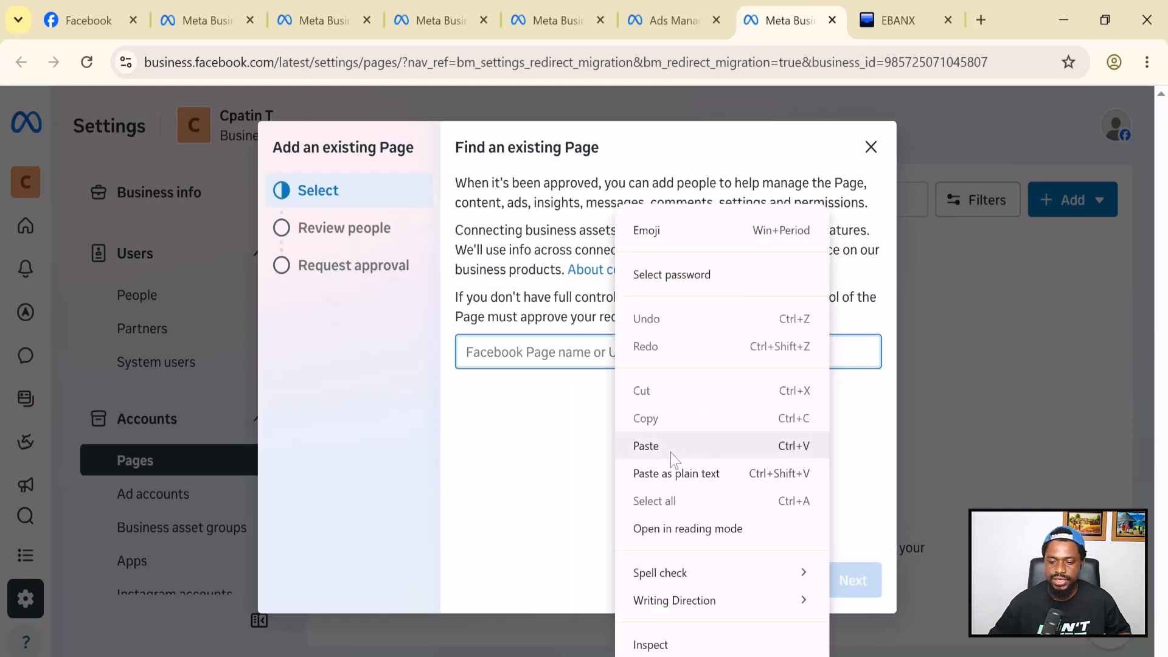
left_click(646, 446)
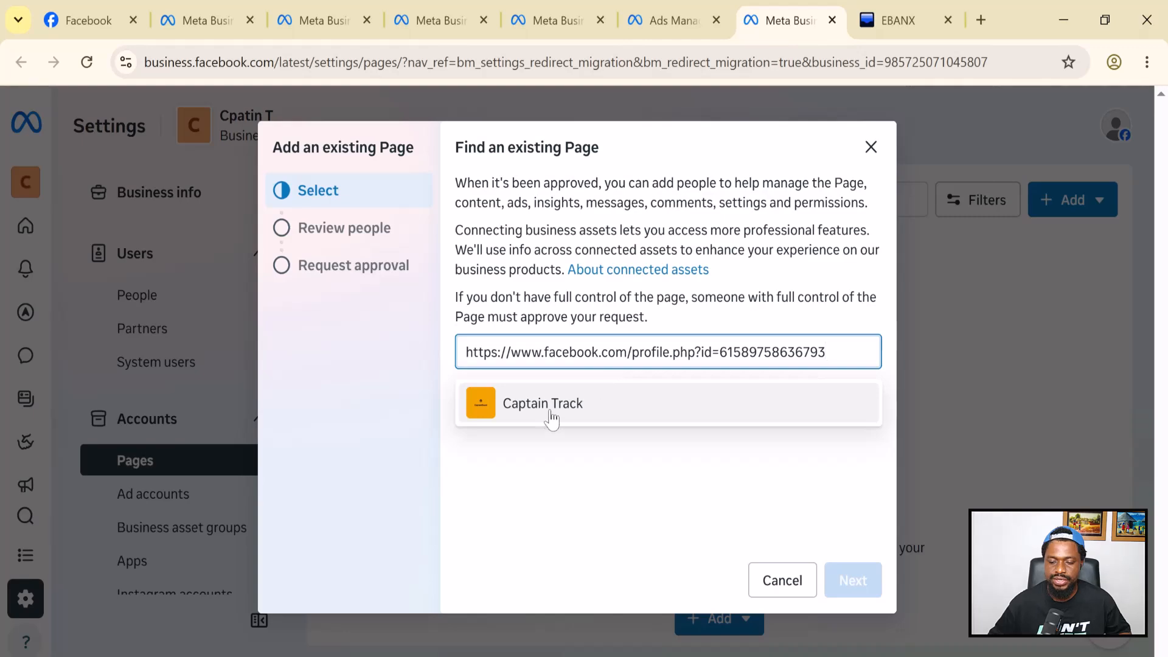
left_click(546, 409)
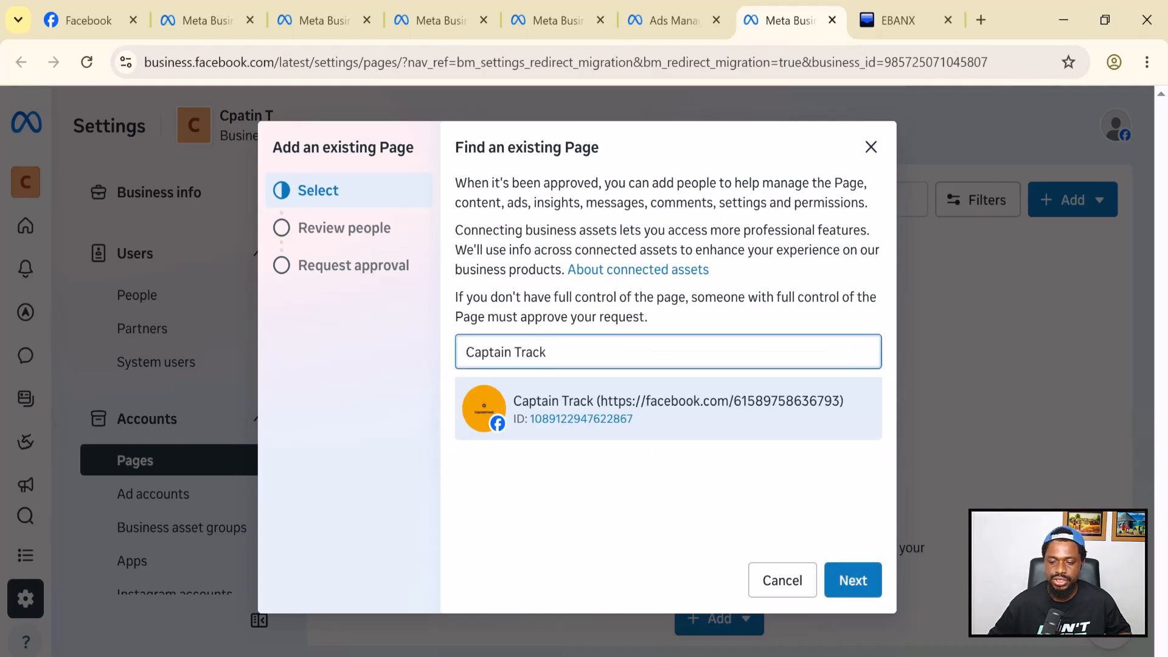
- Agree to the Meta Commercial Terms, add the Captain Track Page, and confirm with the WhatsApp security code
left_click(858, 581)
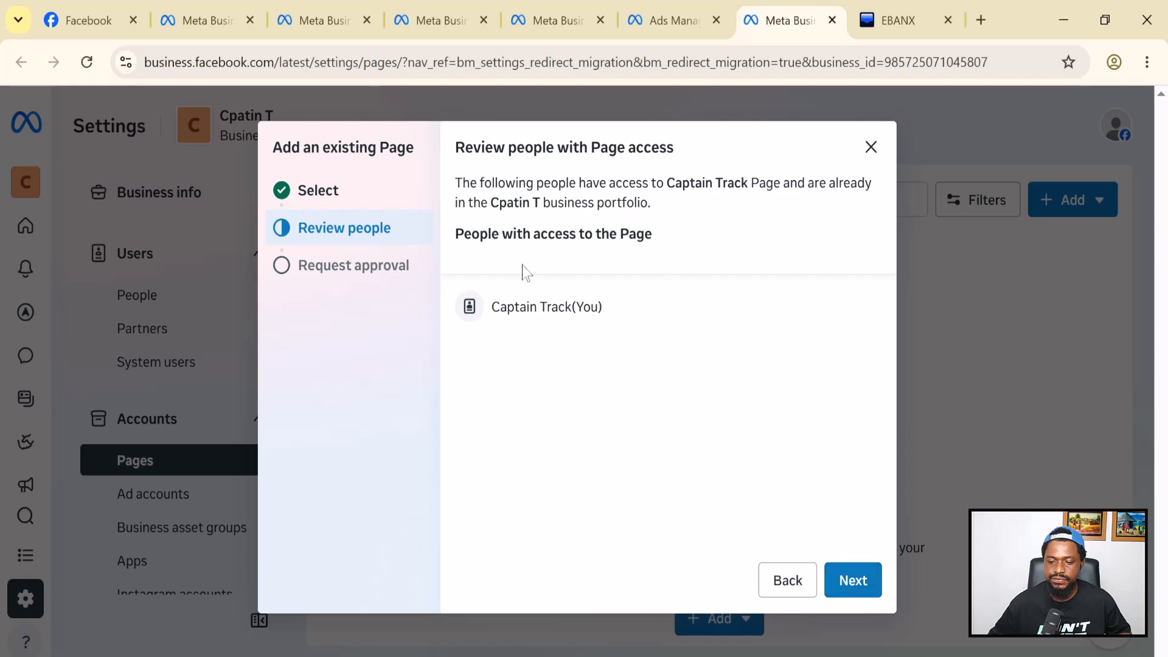
left_click(848, 578)
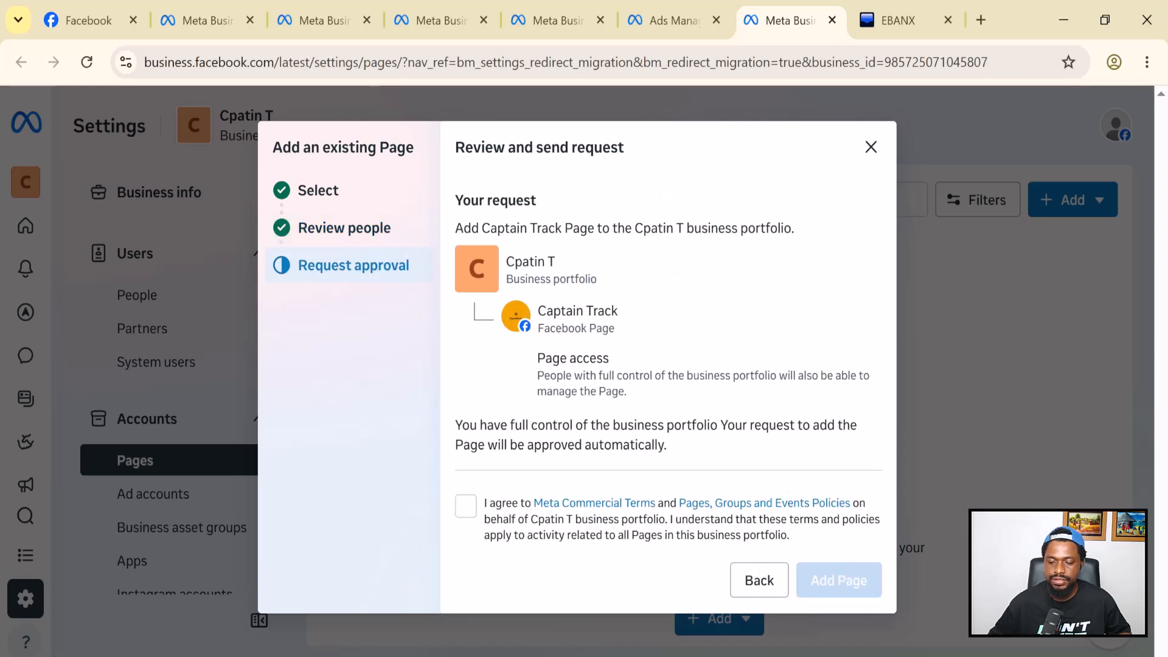
left_click(469, 506)
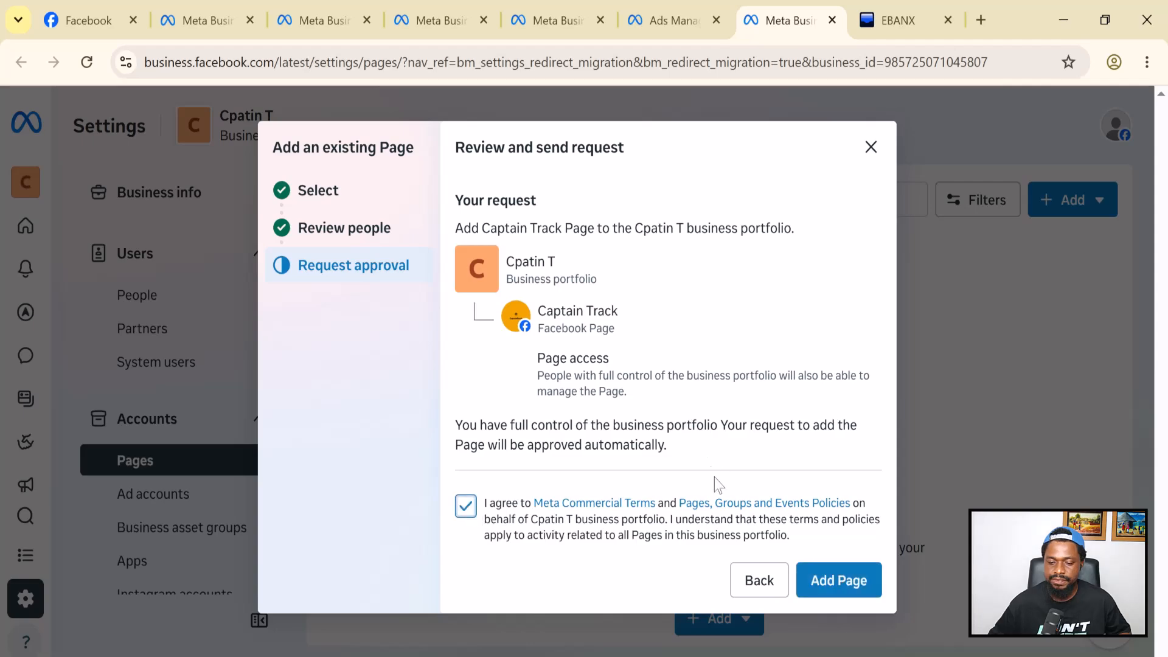
left_click(841, 579)
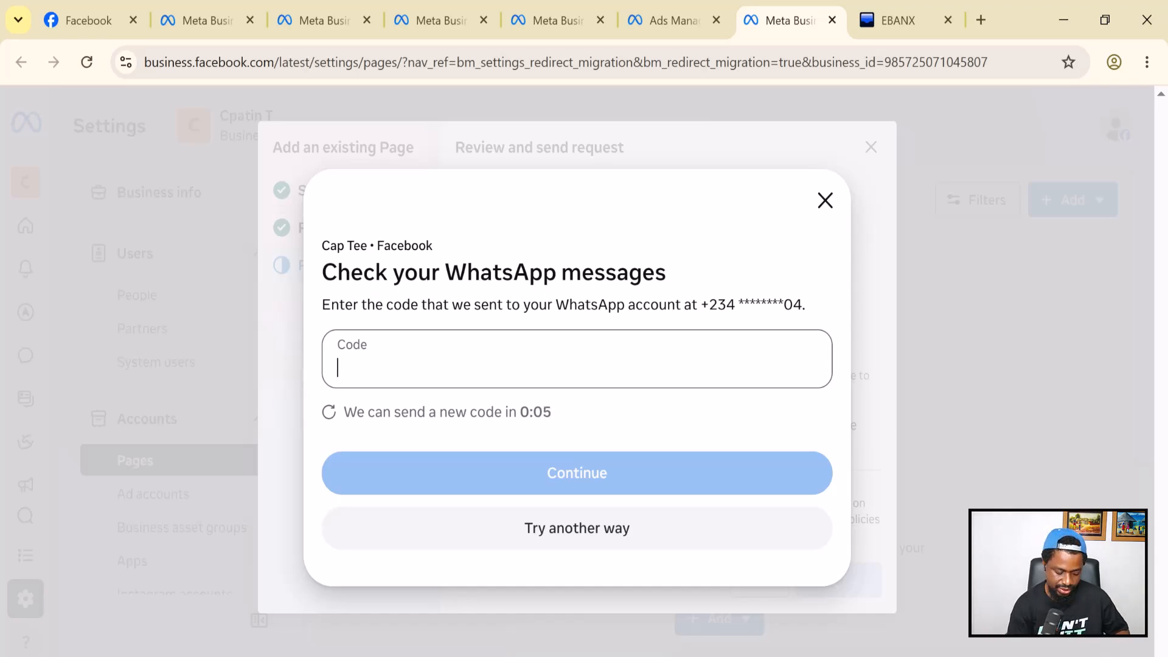
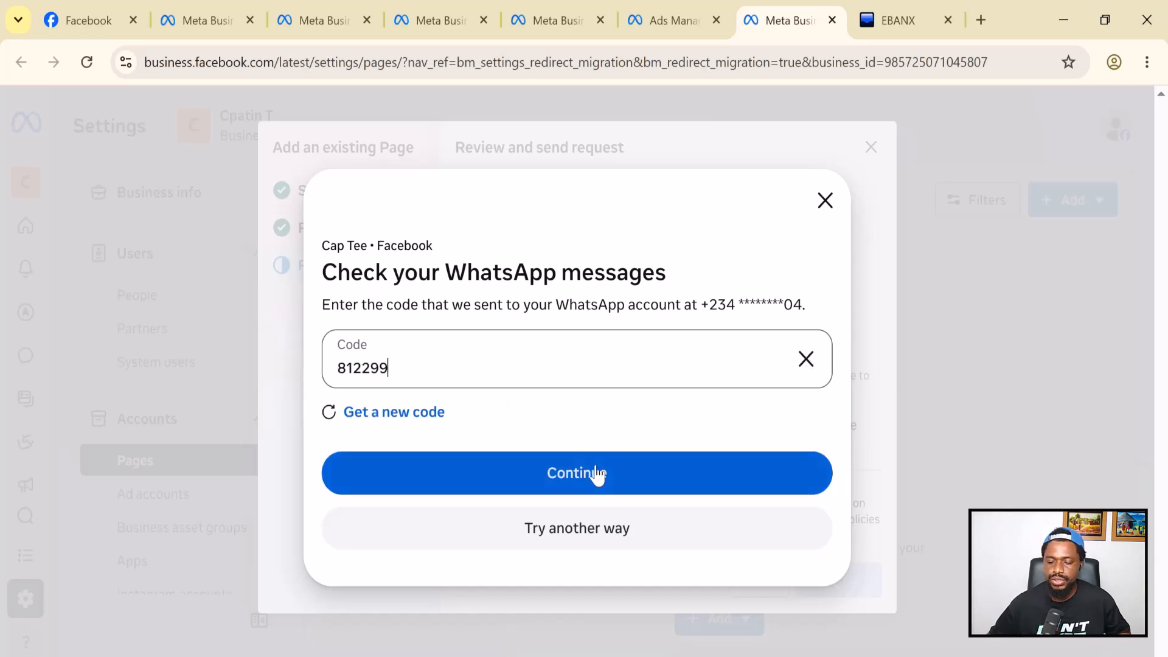
left_click(597, 473)
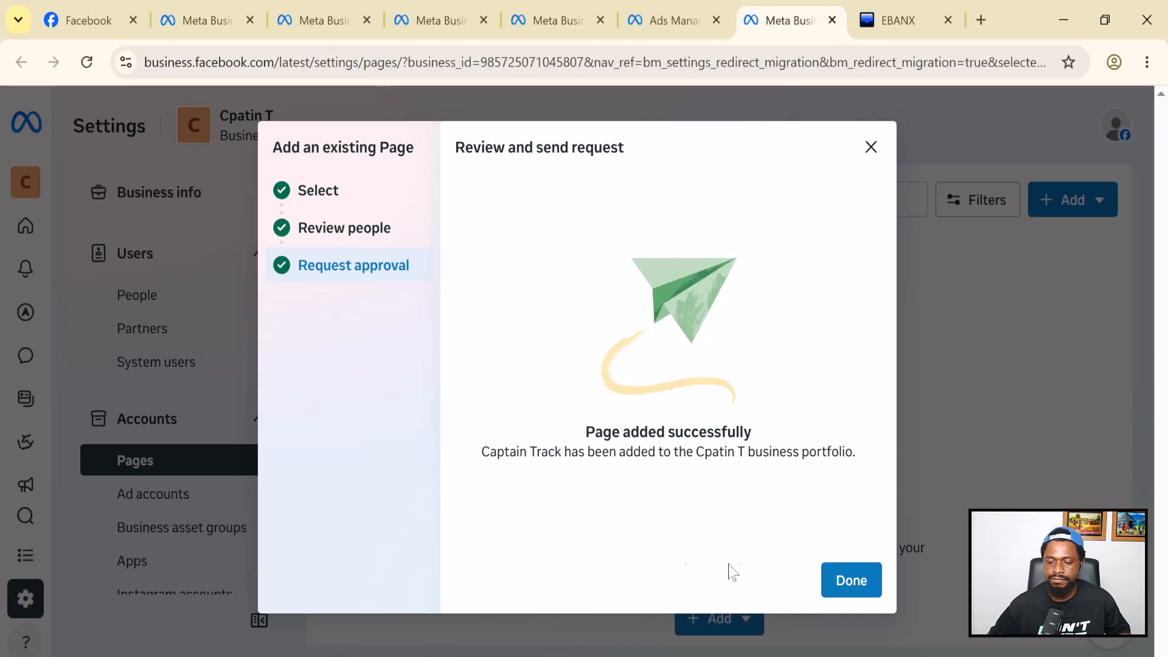
left_click(838, 582)
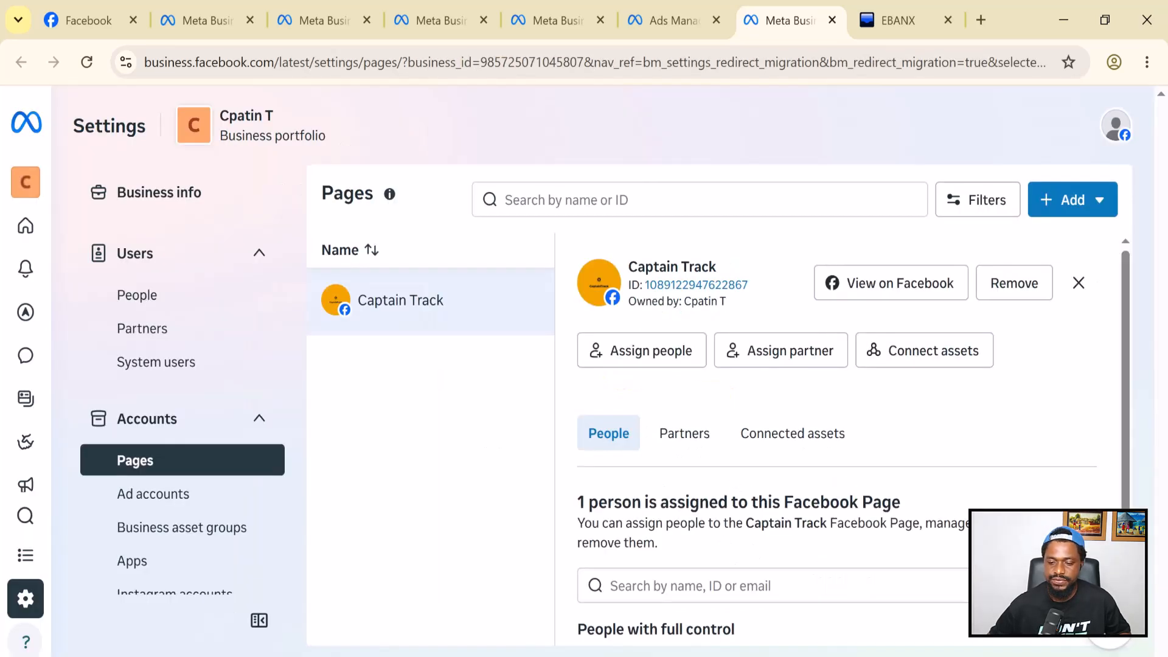
- Review the Pages settings and bring up the Ads Manager shortcuts from the left navigation rail
scroll(911, 514, "down", 1)
scroll(104, 516, "down", 3)
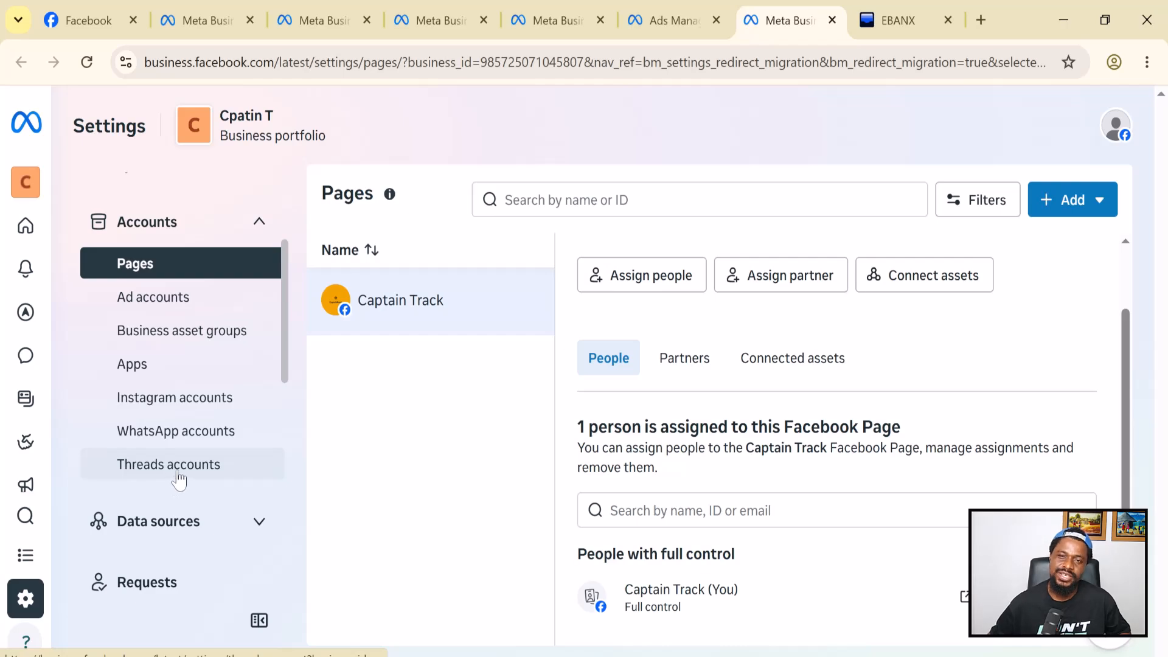
scroll(179, 479, "up", 3)
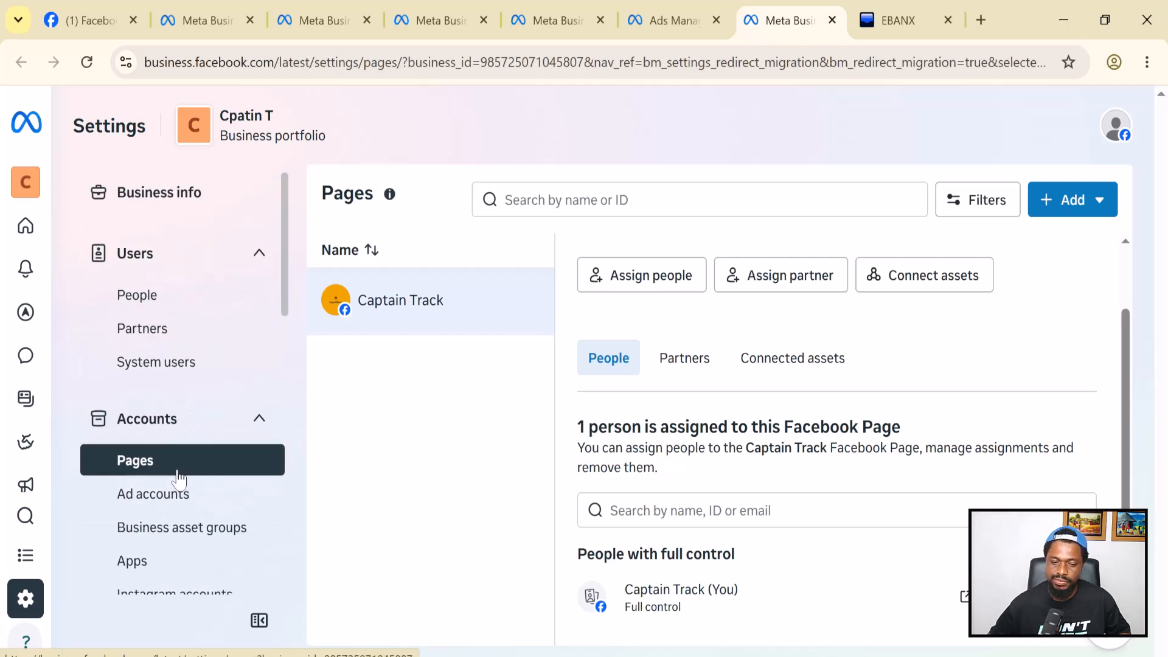
scroll(179, 479, "down", 5)
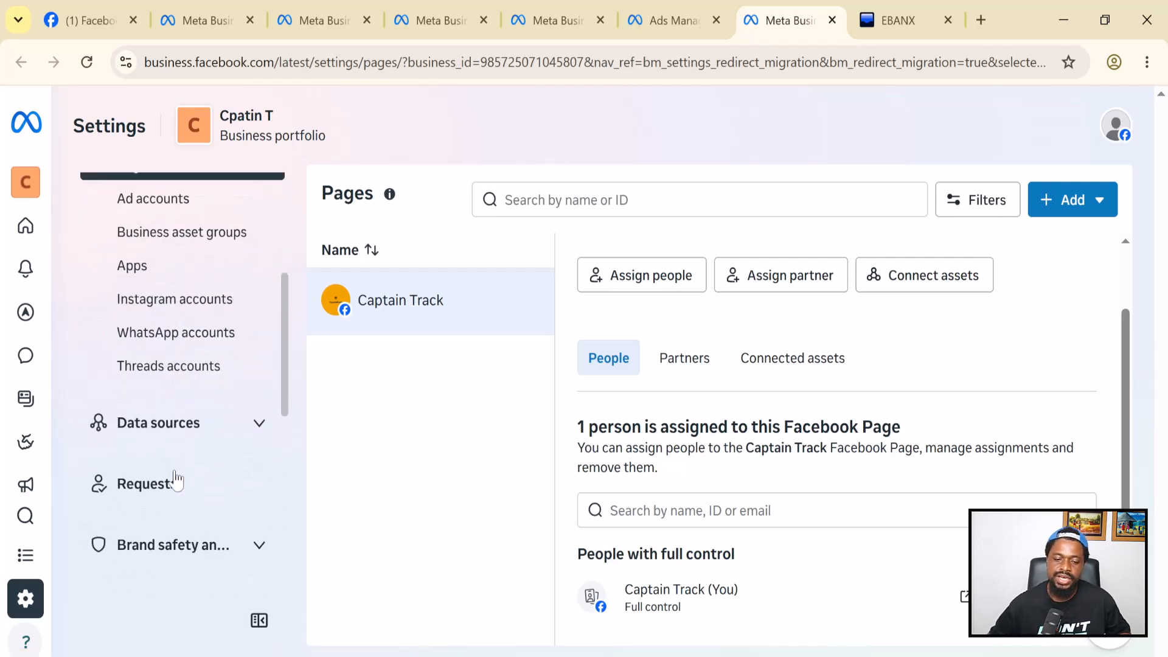
scroll(176, 481, "up", 5)
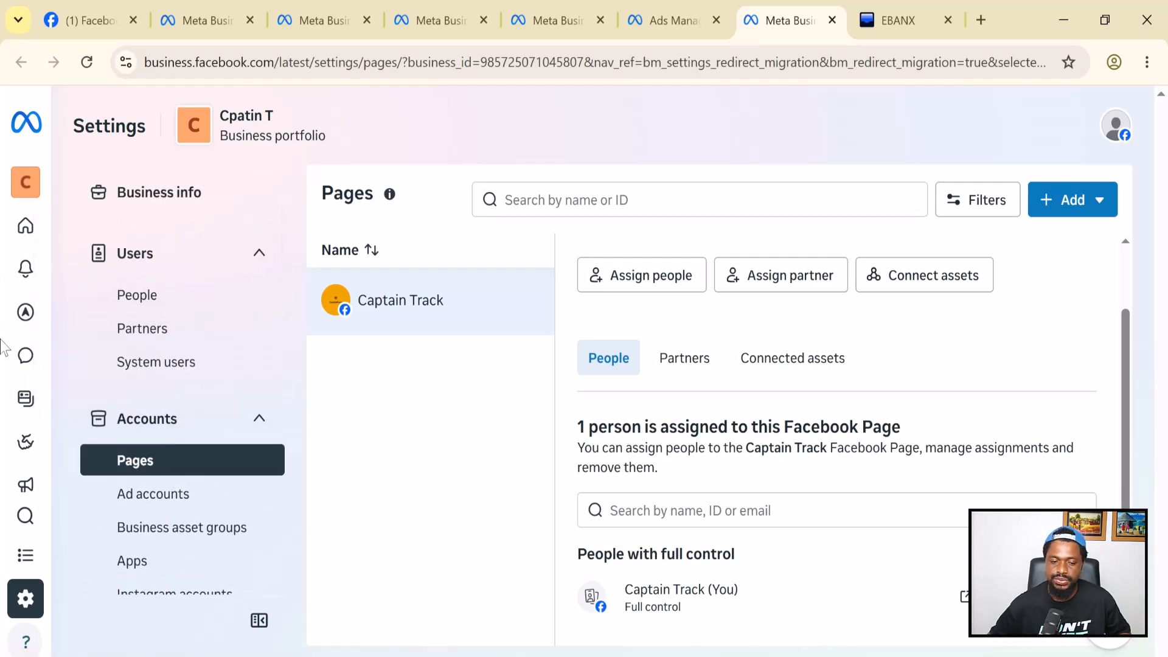
mouse_move(134, 407)
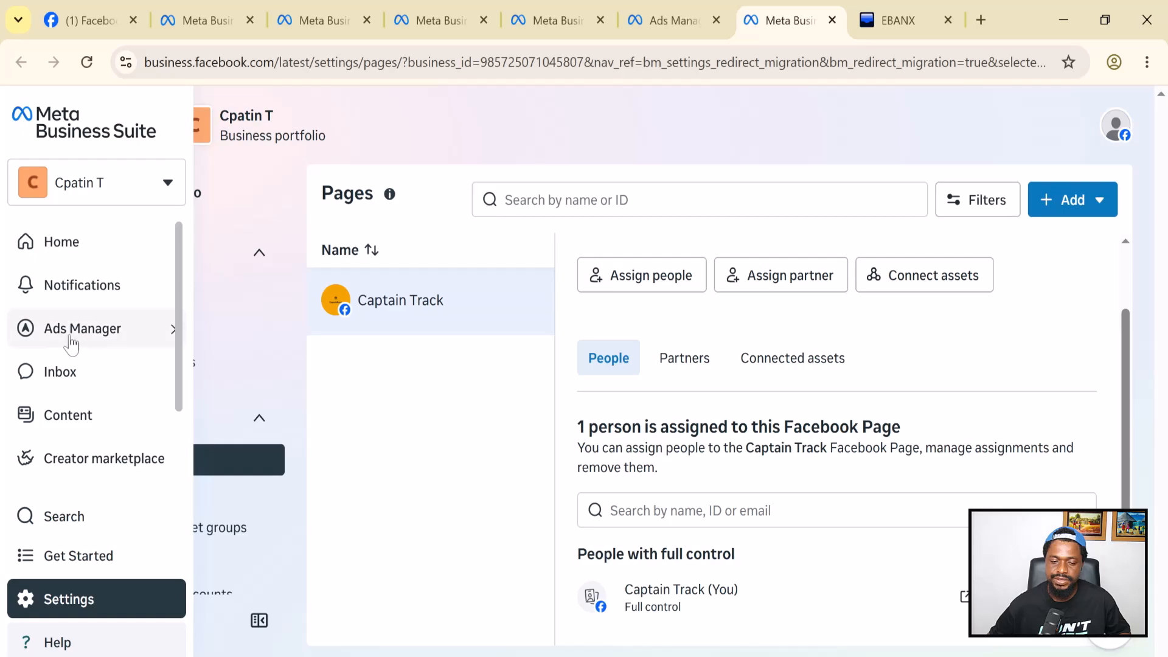
- Open the ad account's Campaigns list and start a new campaign with + Create
mouse_move(70, 341)
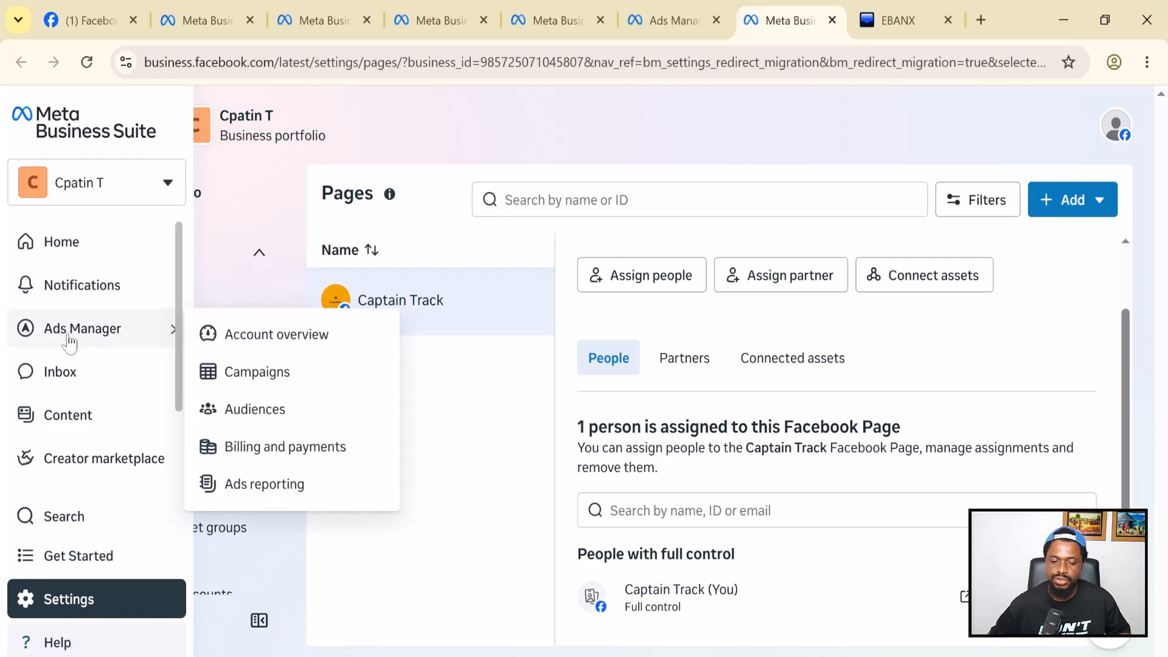
left_click(253, 370)
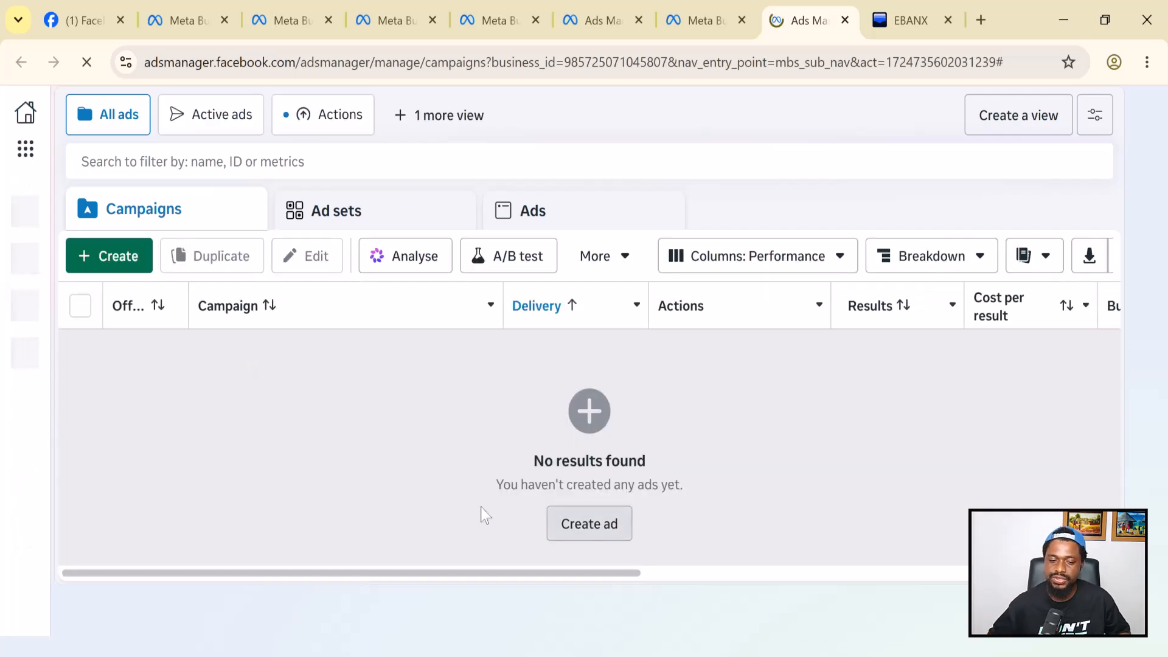
left_click(100, 258)
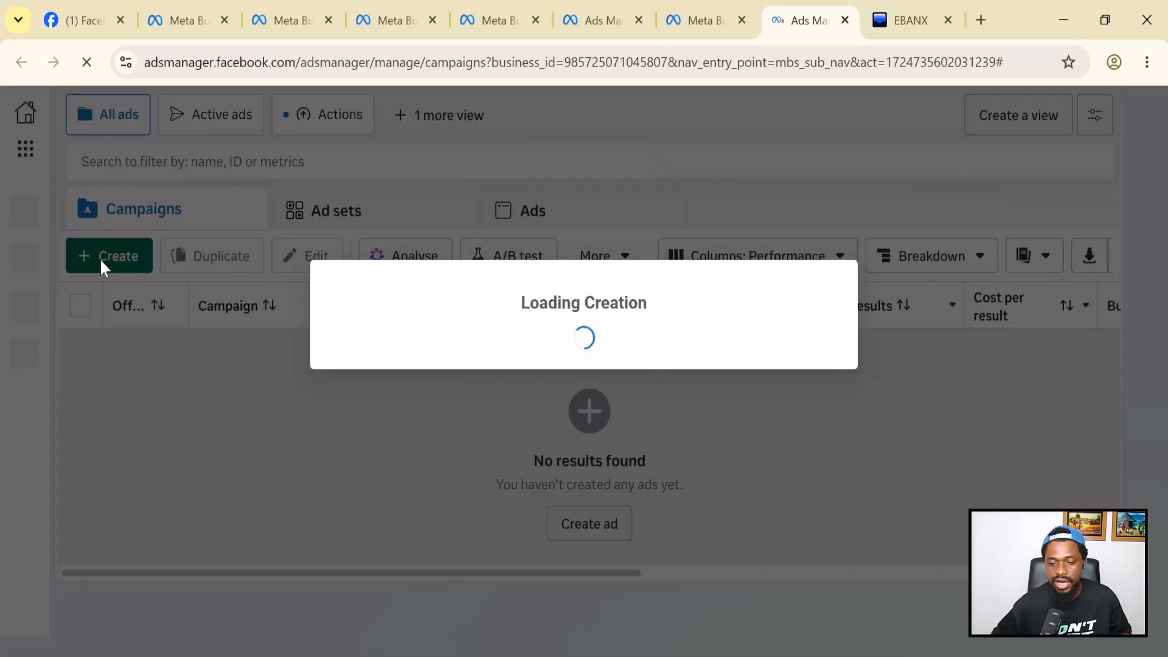